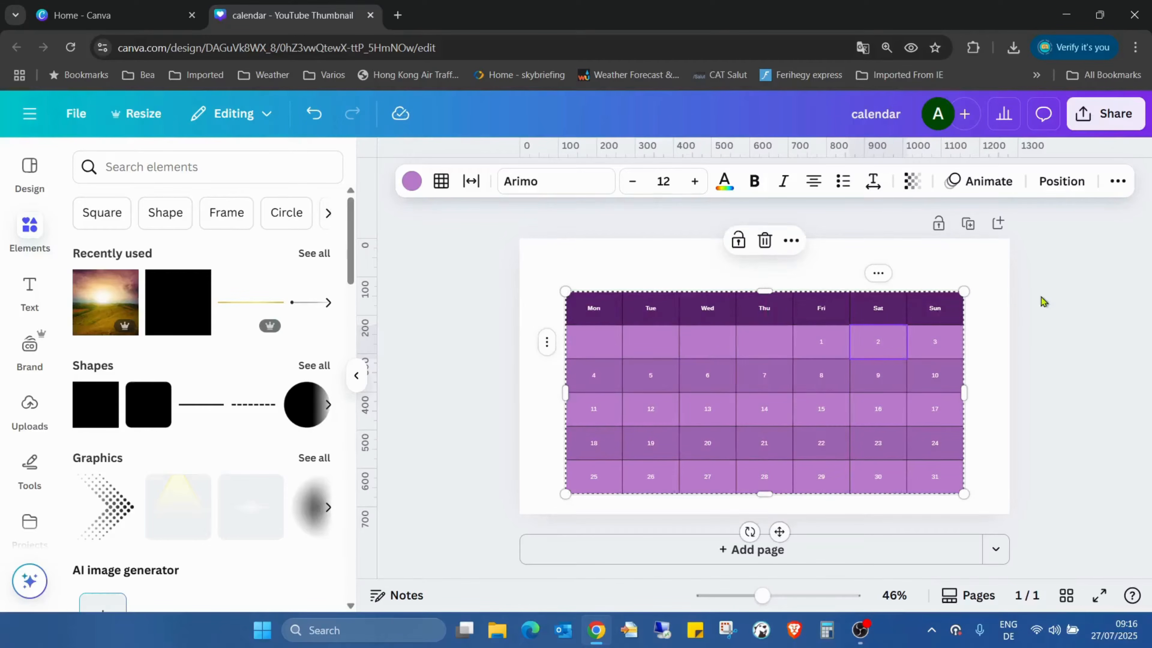
Add a heading reading "August" and place it above the calendar table
{"action": "left_click", "coordinate": [964, 291]}
{"action": "left_click", "coordinate": [32, 291]}
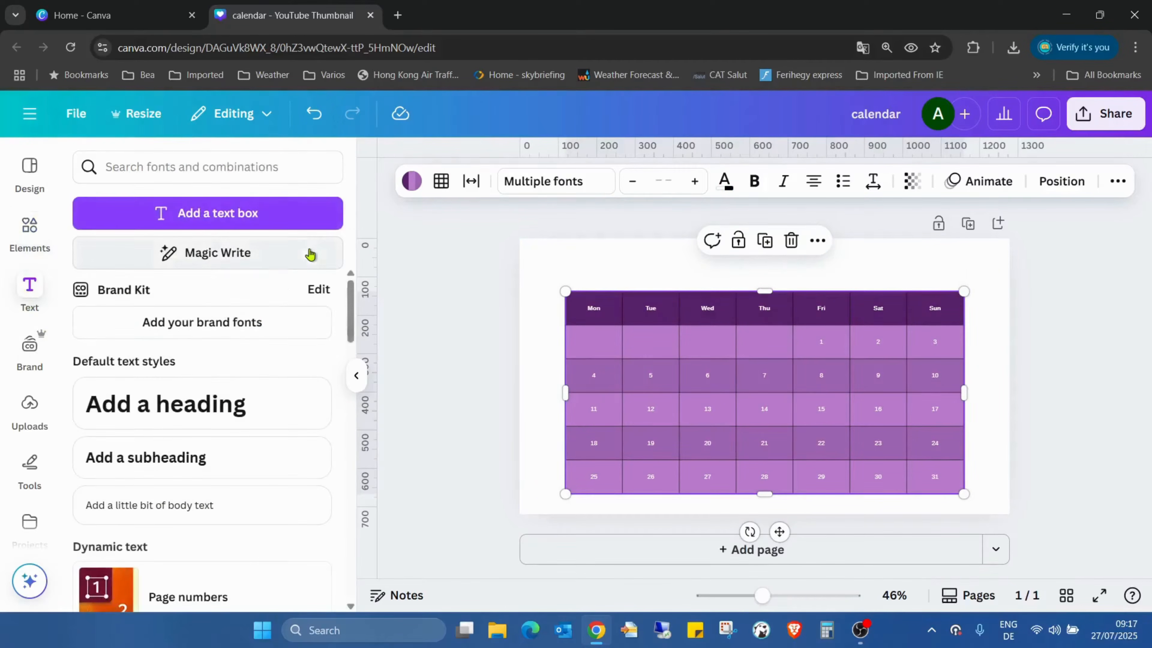
{"action": "left_click", "coordinate": [231, 400]}
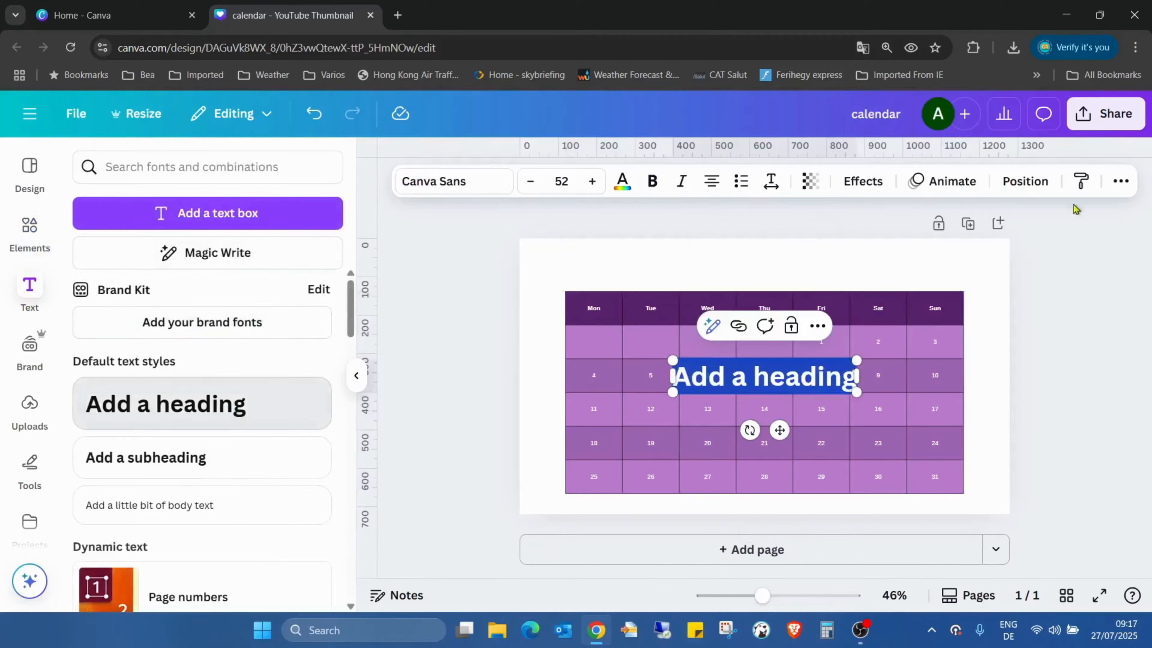
{"action": "left_click", "coordinate": [970, 330]}
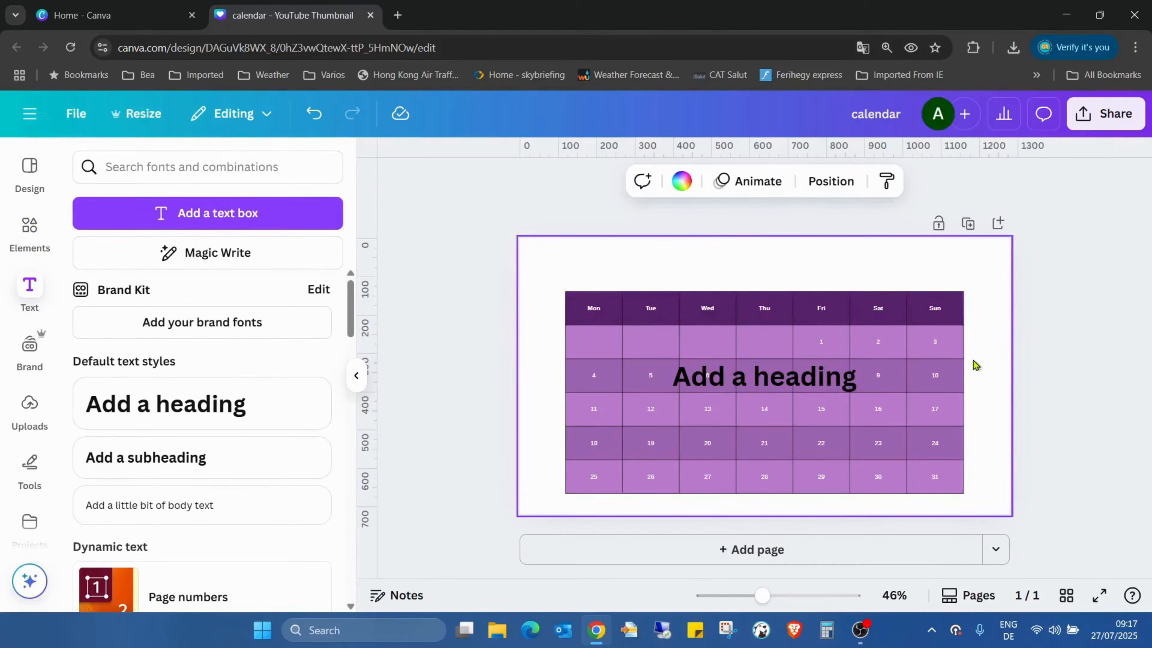
{"action": "left_click", "coordinate": [790, 368]}
{"action": "left_click_drag", "start_coordinate": [791, 368], "coordinate": [786, 258]}
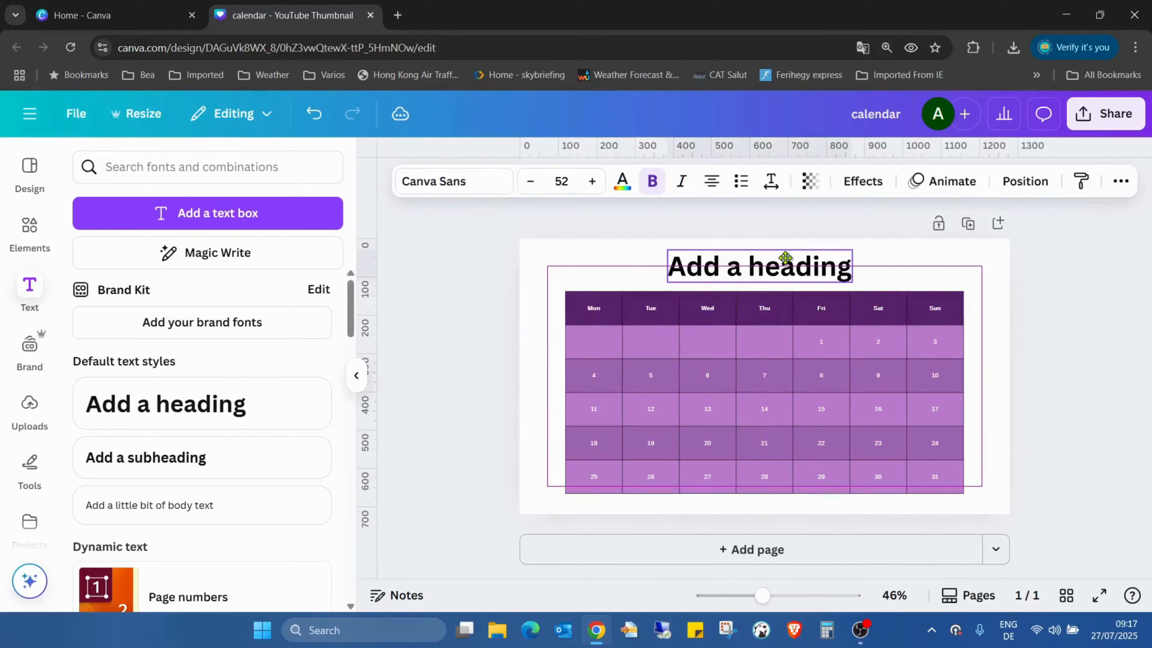
{"action": "double_click", "coordinate": [785, 257]}
{"action": "type", "text": "August"}
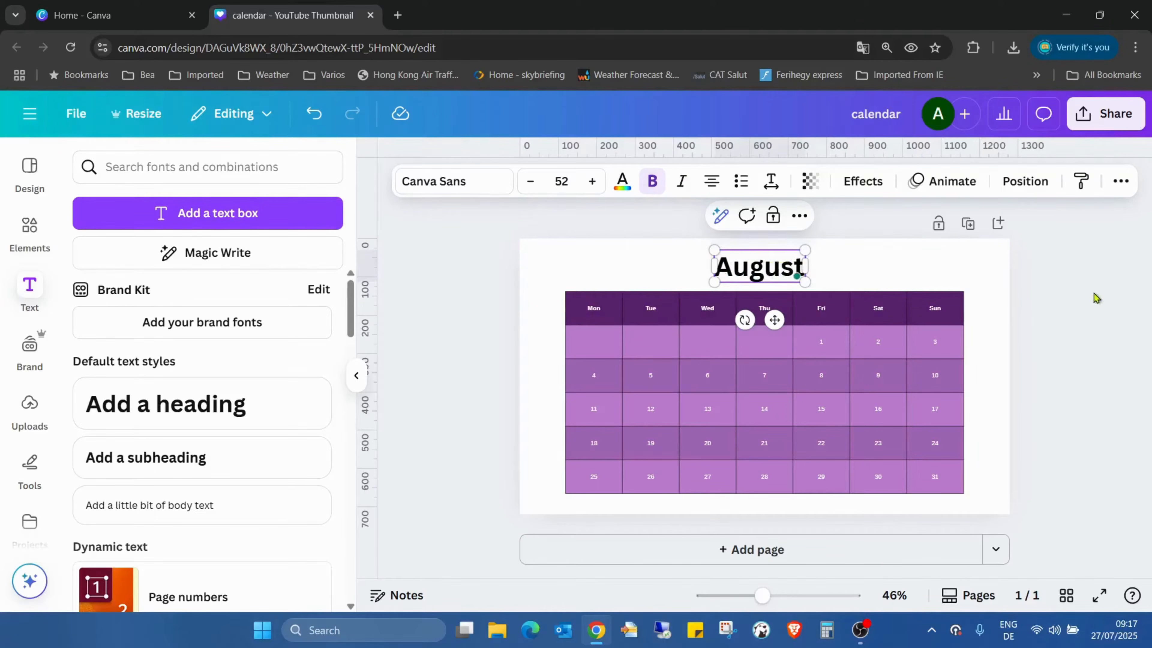
{"action": "left_click", "coordinate": [929, 299]}
Centre the August heading horizontally on the page
{"action": "left_click", "coordinate": [723, 267]}
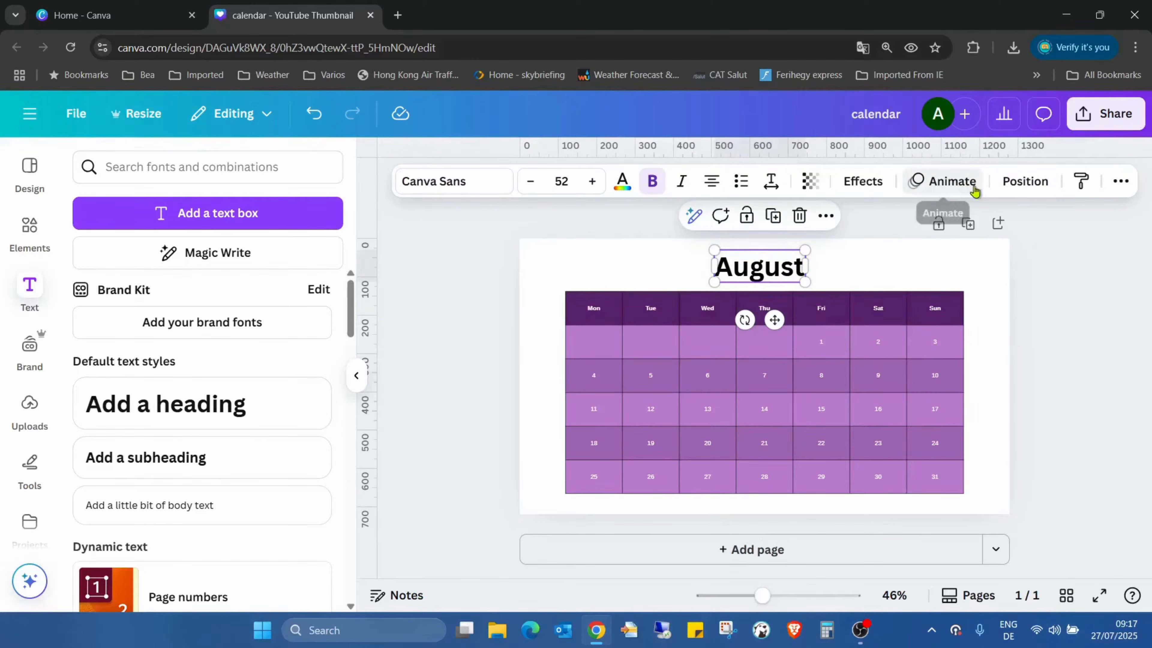
{"action": "left_click", "coordinate": [1024, 181]}
{"action": "left_click", "coordinate": [269, 404]}
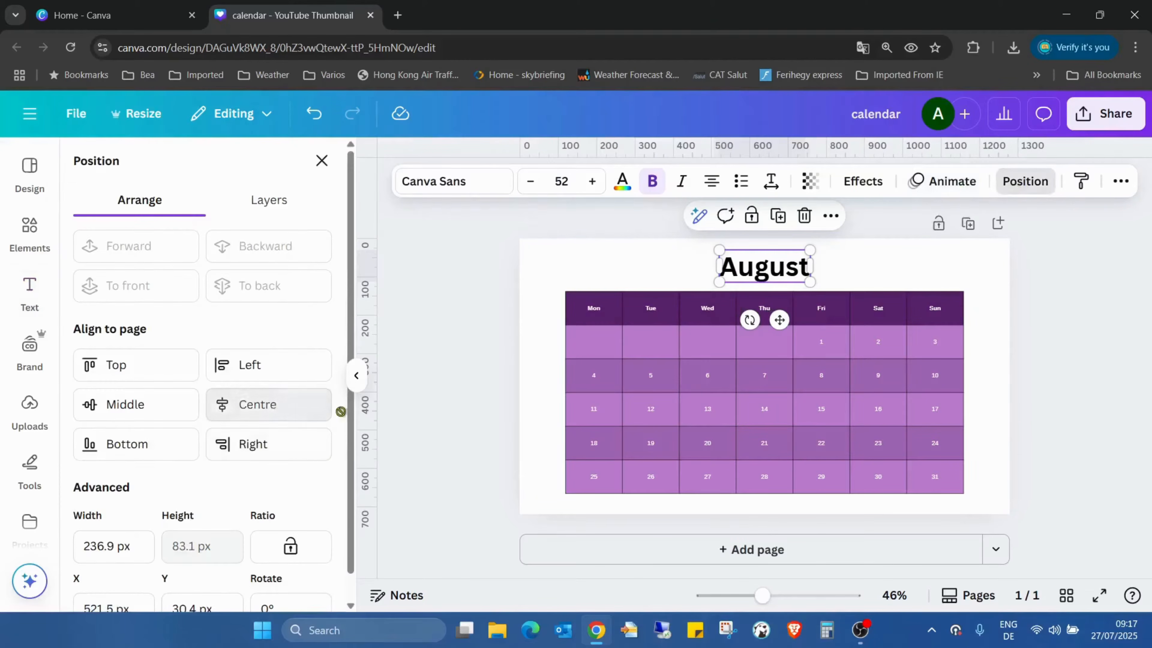
{"action": "left_click", "coordinate": [825, 411]}
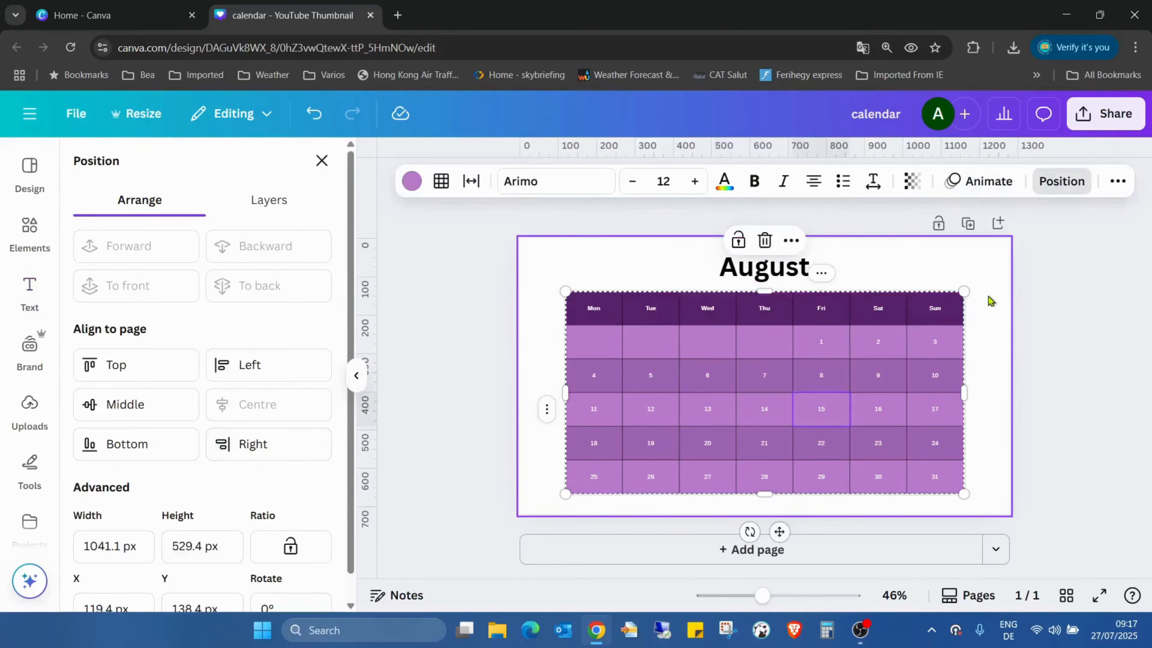
{"action": "left_click", "coordinate": [988, 310]}
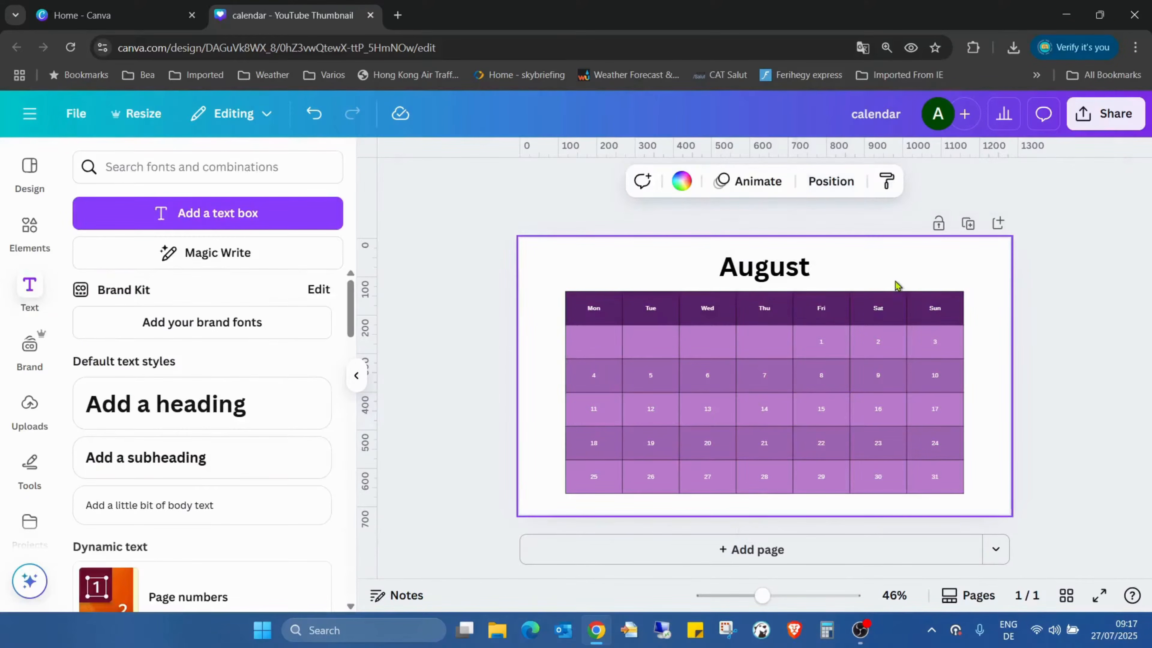
Duplicate the August page and place ruler guides along the four edges of the copied calendar table
{"action": "left_click", "coordinate": [967, 223]}
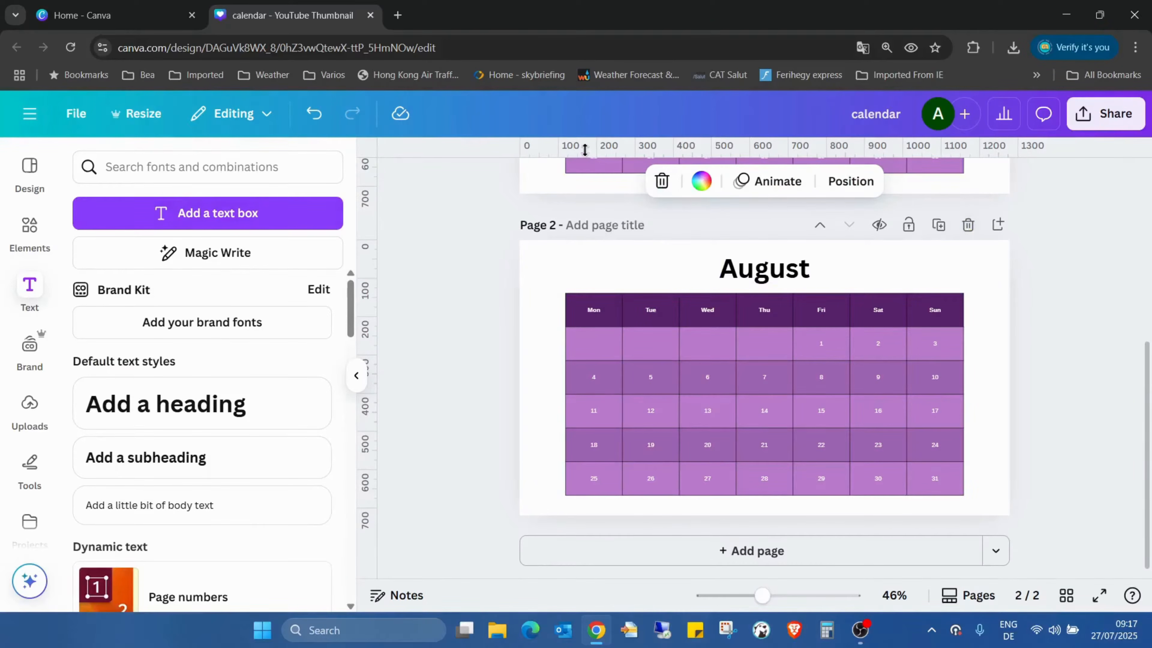
{"action": "left_click_drag", "start_coordinate": [584, 147], "coordinate": [582, 293]}
{"action": "left_click_drag", "start_coordinate": [601, 147], "coordinate": [595, 495]}
{"action": "left_click_drag", "start_coordinate": [364, 335], "coordinate": [960, 358]}
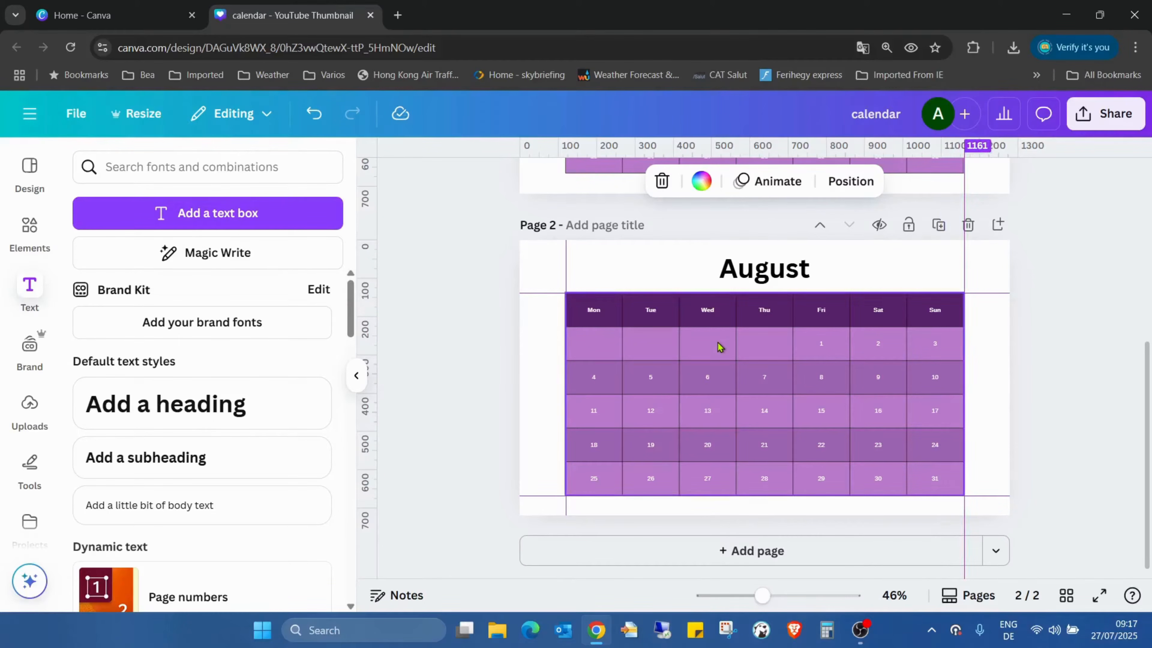
Change the heading on page 2 to "September" and delete the calendar table from that page
{"action": "double_click", "coordinate": [751, 273]}
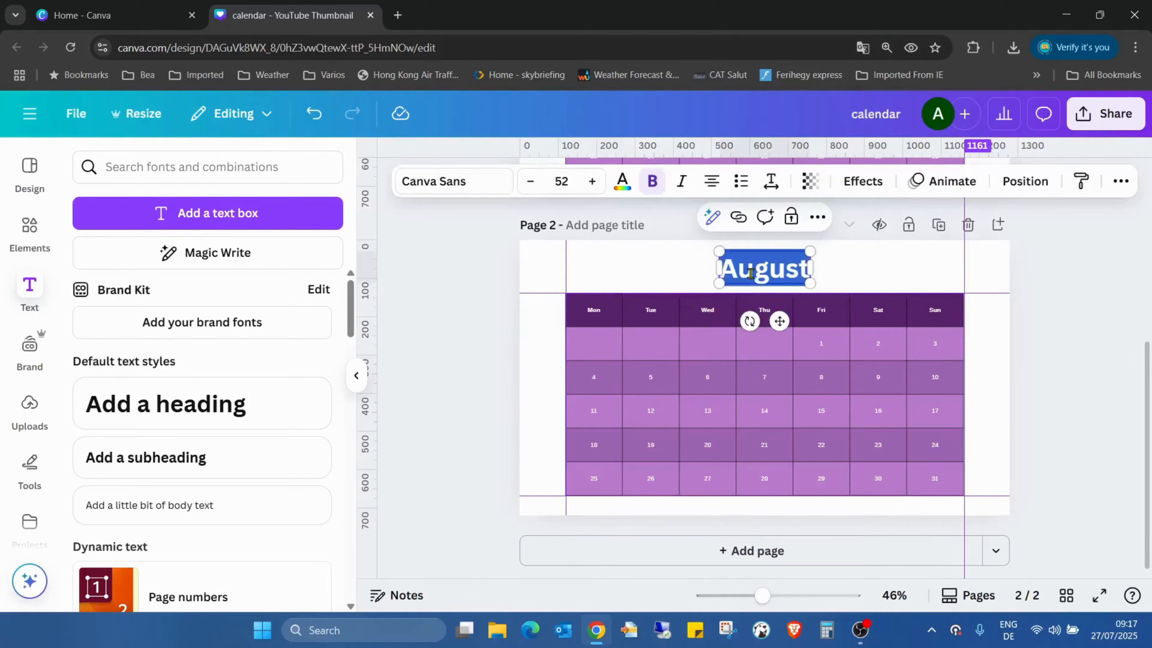
{"action": "type", "text": "September"}
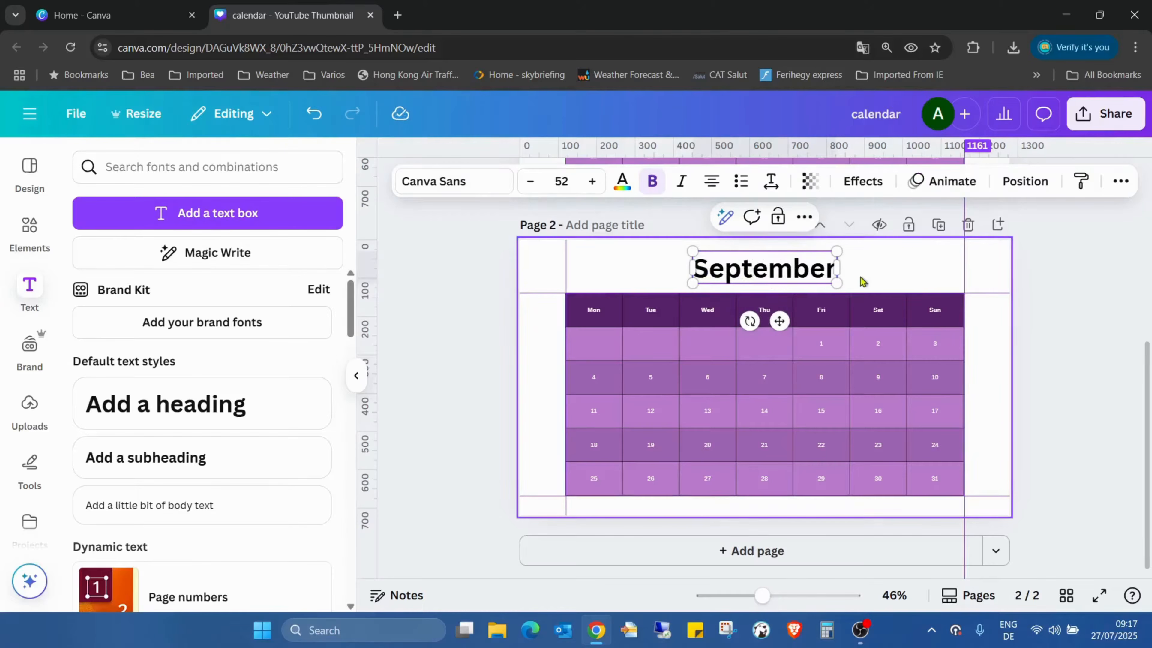
{"action": "left_click", "coordinate": [1009, 336]}
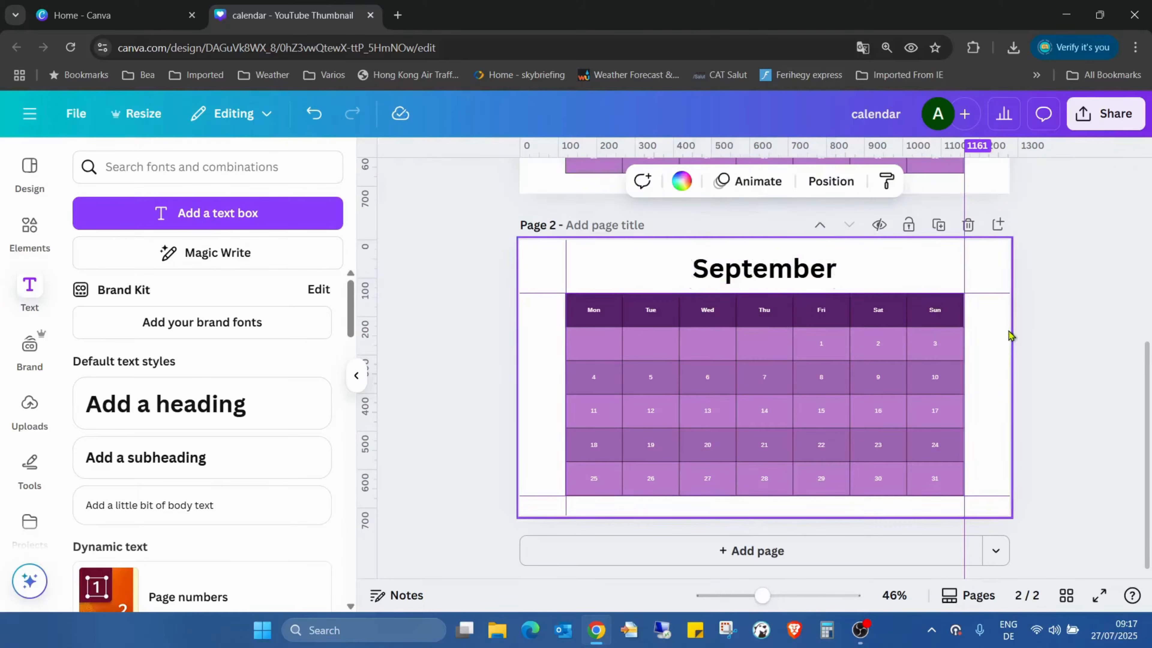
{"action": "left_click_drag", "start_coordinate": [543, 311], "coordinate": [999, 494]}
{"action": "key", "text": "Delete"}
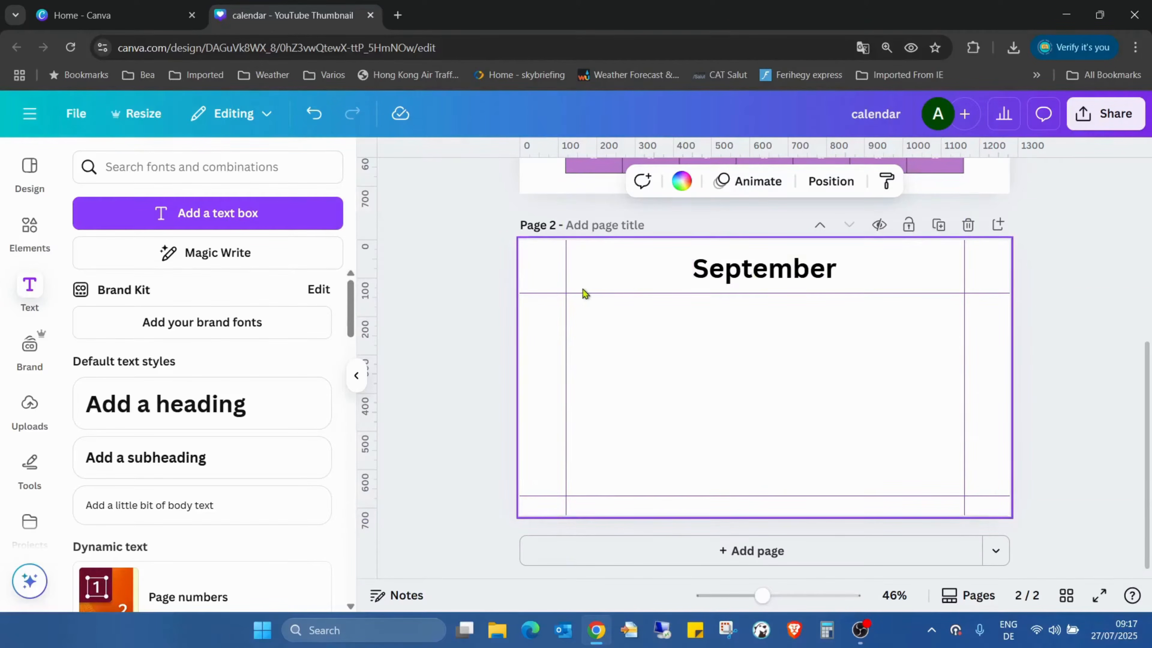
Search the apps for "calendar" and open the Calendar Maker app
{"action": "scroll", "coordinate": [40, 307], "scroll_direction": "down", "scroll_amount": 1}
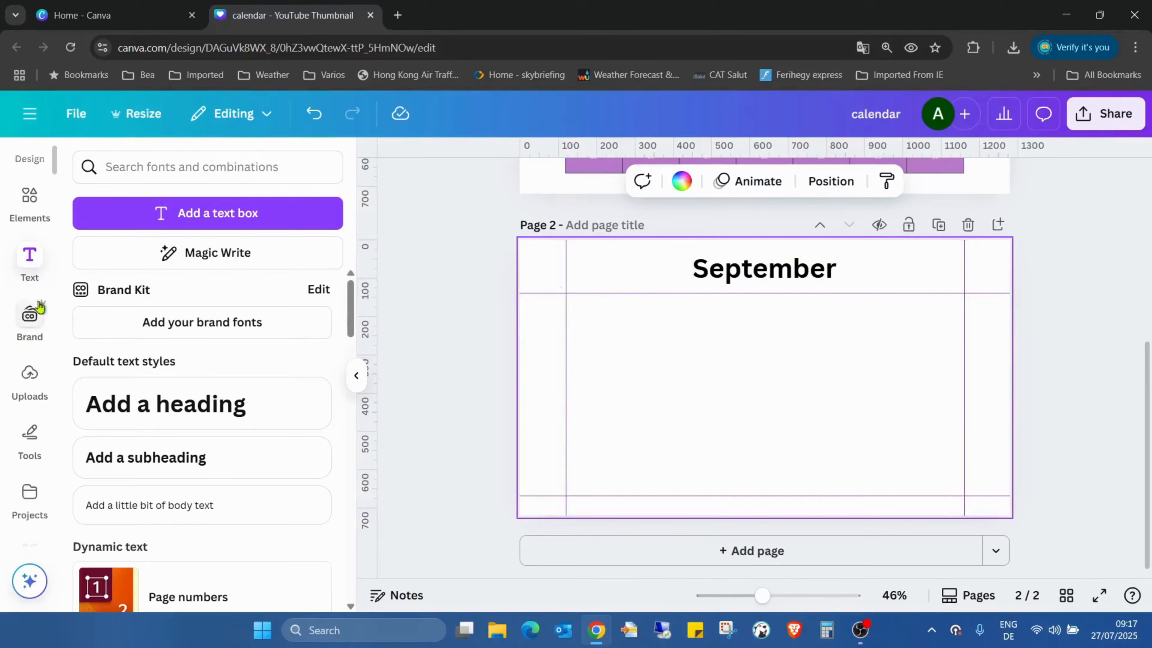
{"action": "scroll", "coordinate": [40, 307], "scroll_direction": "down", "scroll_amount": 2}
{"action": "left_click", "coordinate": [29, 499]}
{"action": "left_click", "coordinate": [205, 179]}
{"action": "type", "text": "calenda"}
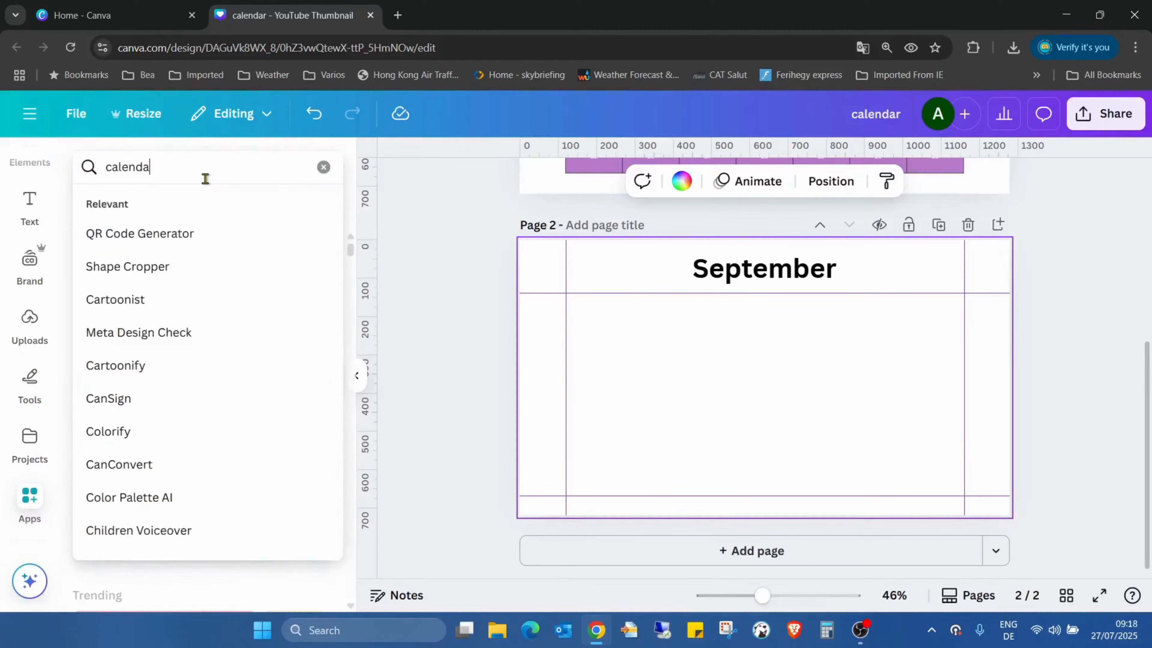
{"action": "type", "text": "r"}
{"action": "left_click", "coordinate": [201, 233]}
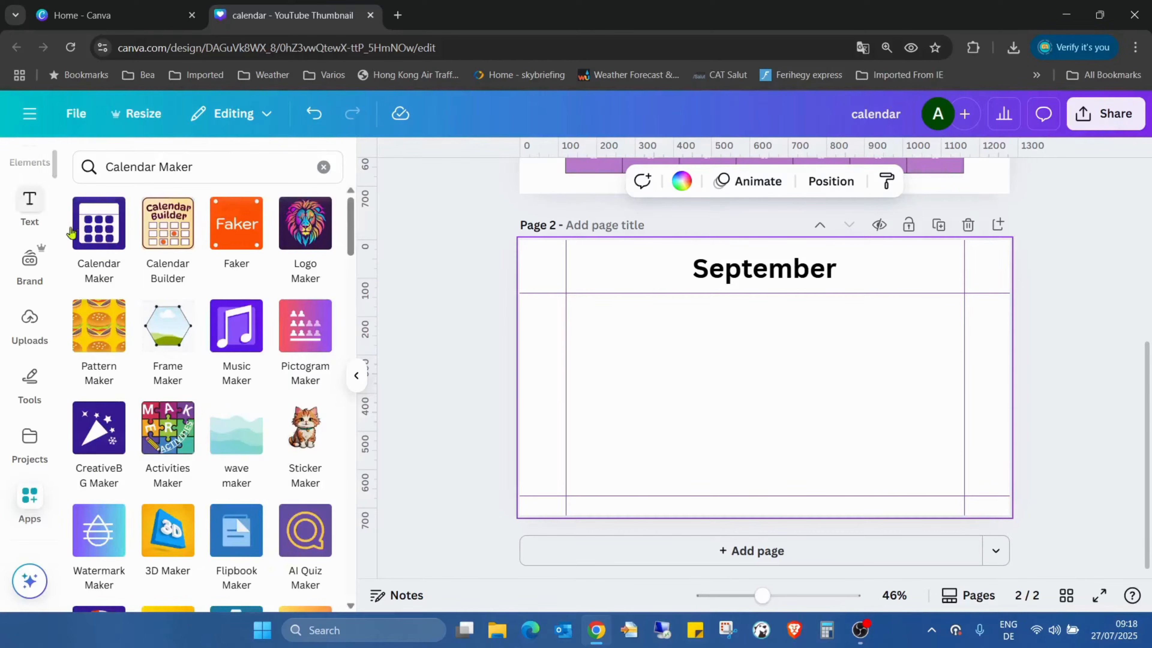
{"action": "left_click", "coordinate": [100, 231]}
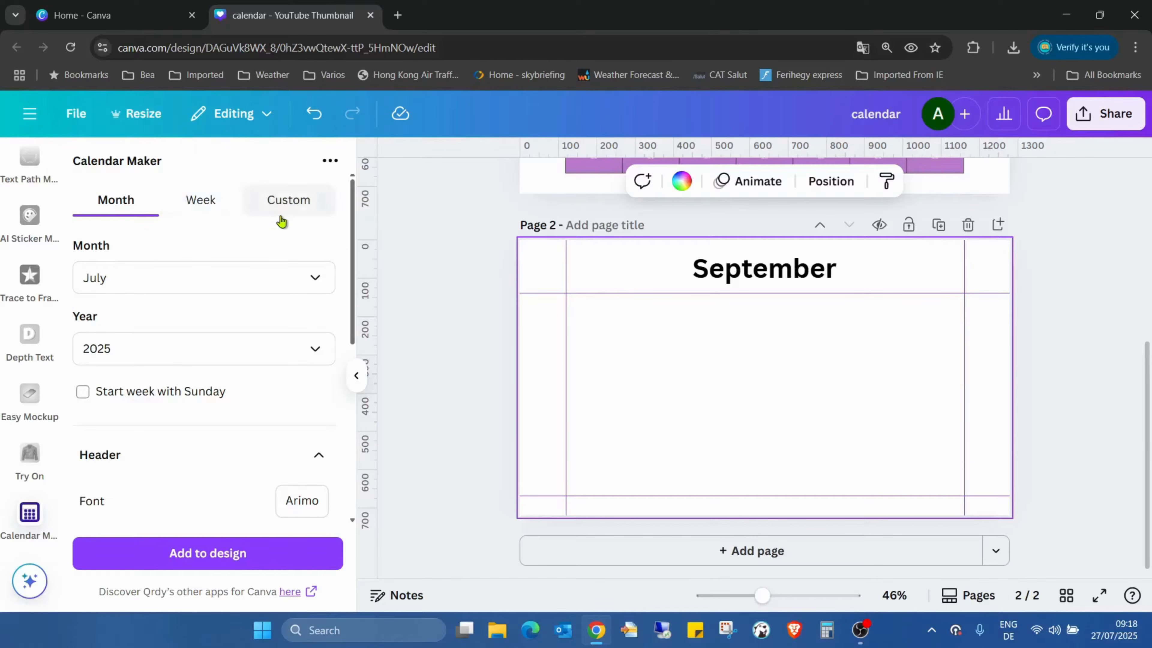
Examine the Week and Custom calendar types in Calendar Maker, including their days, row count, date range and header settings
{"action": "left_click", "coordinate": [194, 202]}
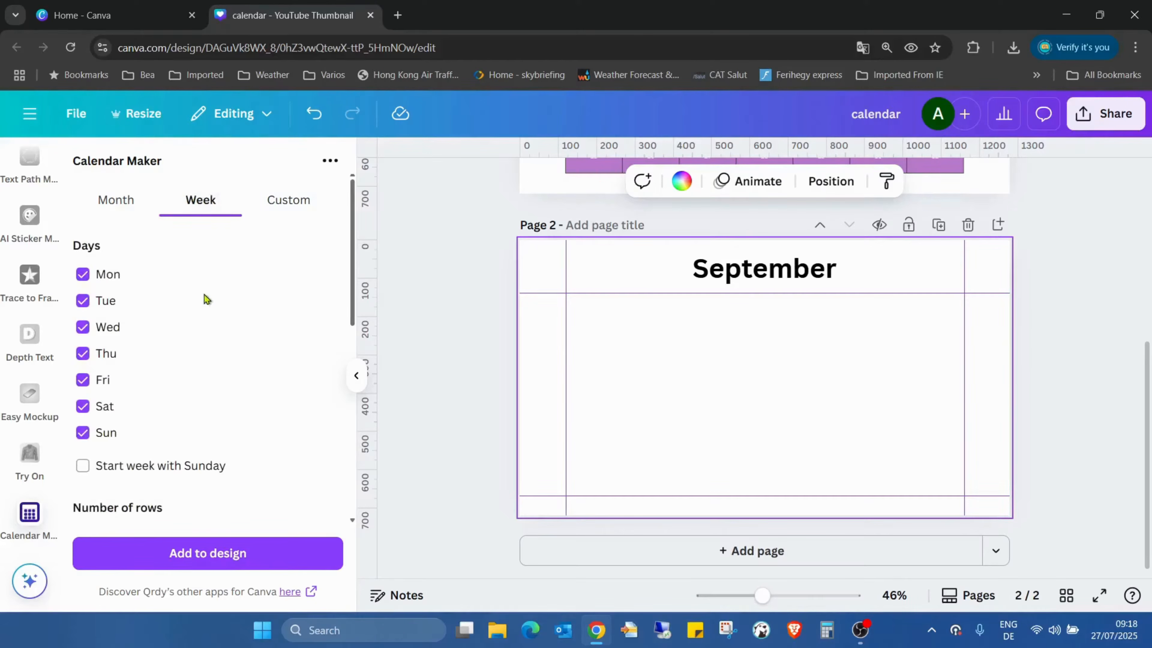
{"action": "scroll", "coordinate": [224, 363], "scroll_direction": "down", "scroll_amount": 2}
{"action": "scroll", "coordinate": [224, 363], "scroll_direction": "up", "scroll_amount": 2}
{"action": "scroll", "coordinate": [138, 353], "scroll_direction": "down", "scroll_amount": 2}
{"action": "scroll", "coordinate": [281, 249], "scroll_direction": "down", "scroll_amount": 2}
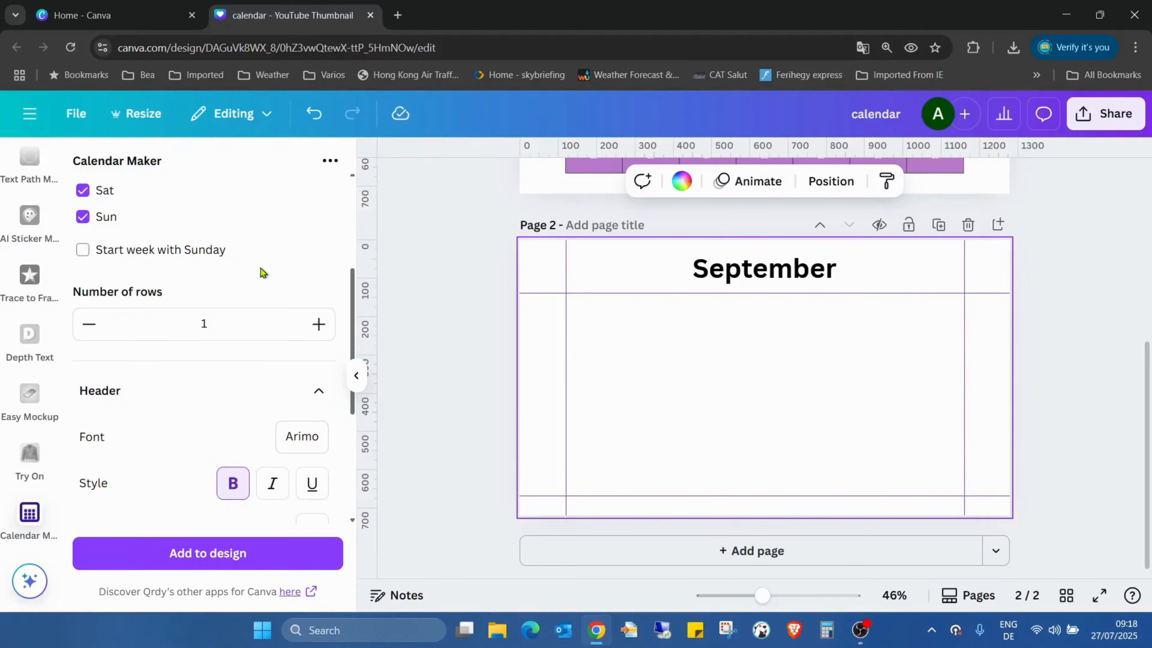
{"action": "scroll", "coordinate": [304, 234], "scroll_direction": "down", "scroll_amount": 2}
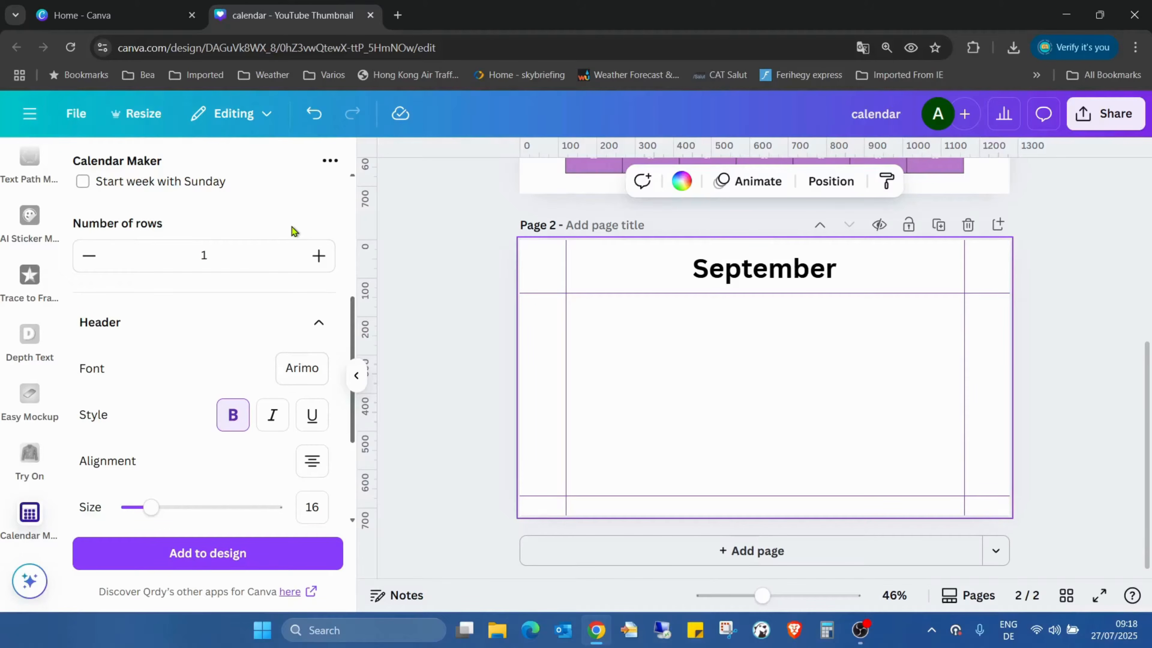
{"action": "scroll", "coordinate": [298, 292], "scroll_direction": "down", "scroll_amount": 3}
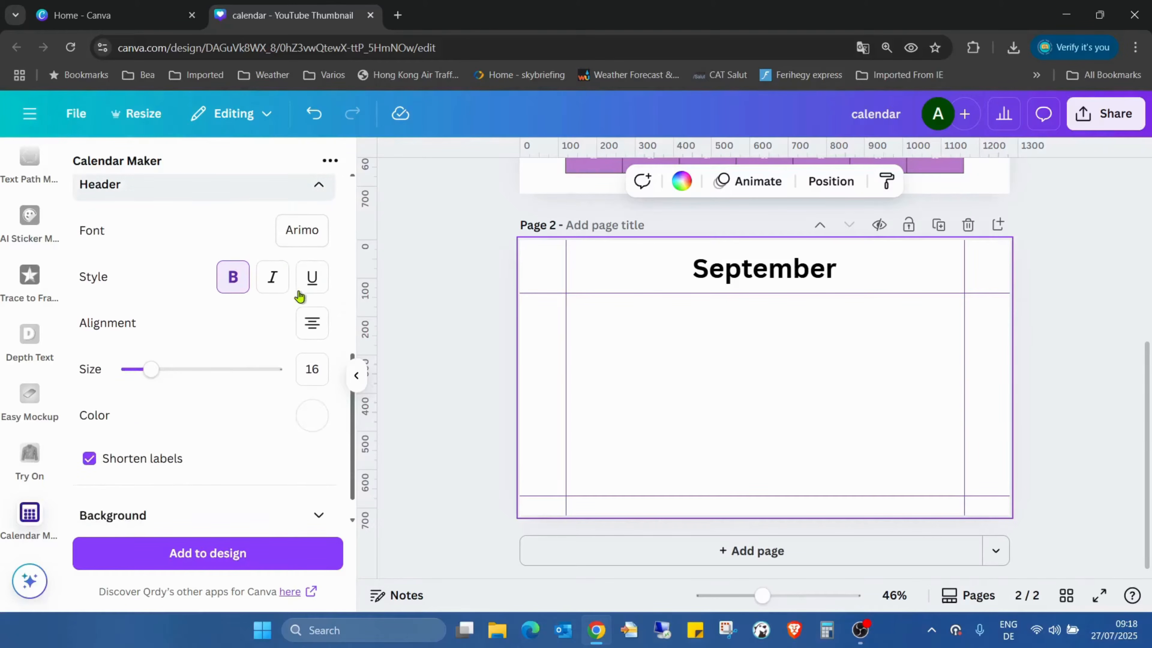
{"action": "scroll", "coordinate": [257, 311], "scroll_direction": "down", "scroll_amount": 1}
{"action": "scroll", "coordinate": [266, 349], "scroll_direction": "up", "scroll_amount": 8}
{"action": "scroll", "coordinate": [265, 347], "scroll_direction": "up", "scroll_amount": 3}
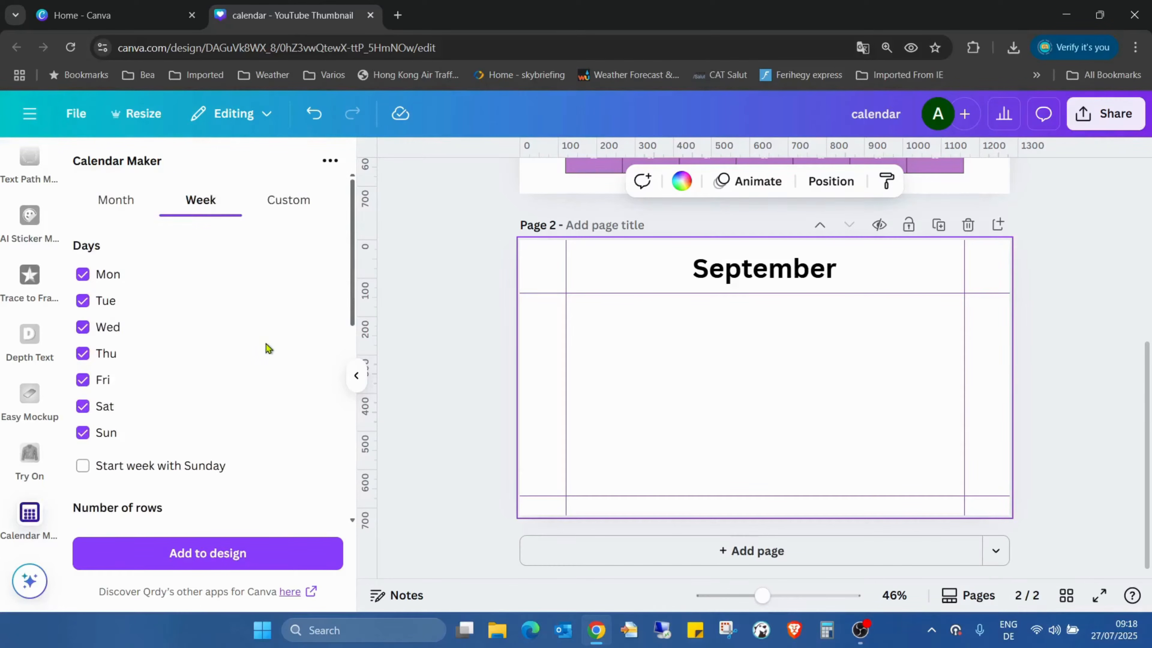
{"action": "left_click", "coordinate": [297, 200]}
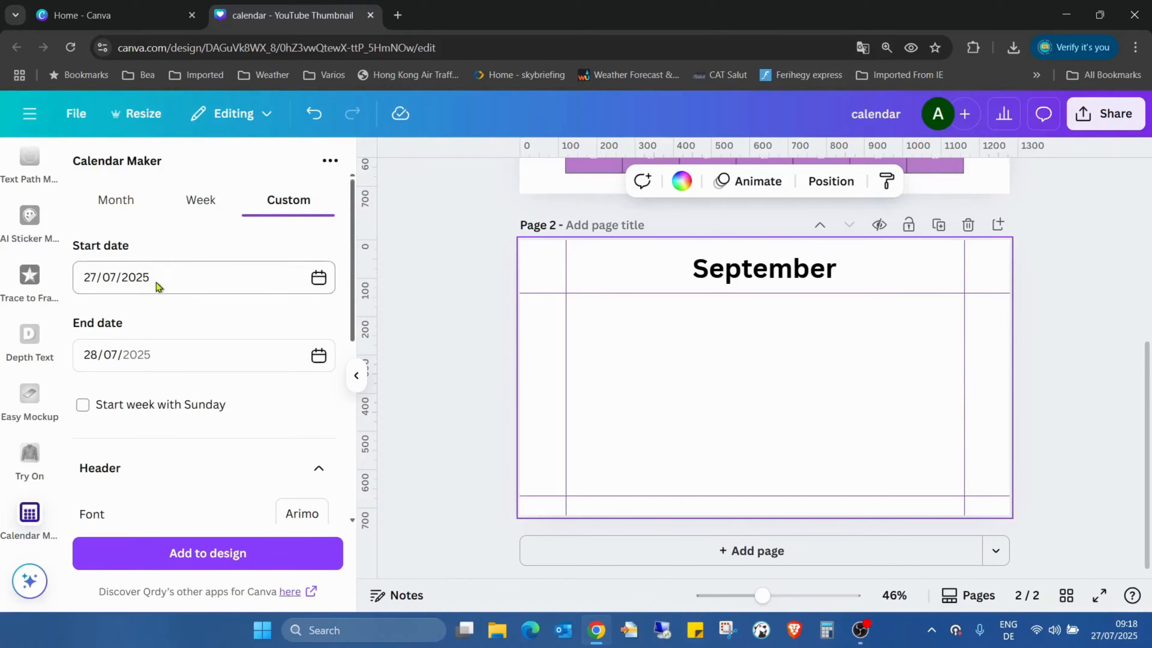
{"action": "scroll", "coordinate": [241, 336], "scroll_direction": "down", "scroll_amount": 3}
{"action": "scroll", "coordinate": [247, 353], "scroll_direction": "up", "scroll_amount": 3}
Return to the monthly calendar type and set the month to September, keeping the year 2025
{"action": "left_click", "coordinate": [125, 196]}
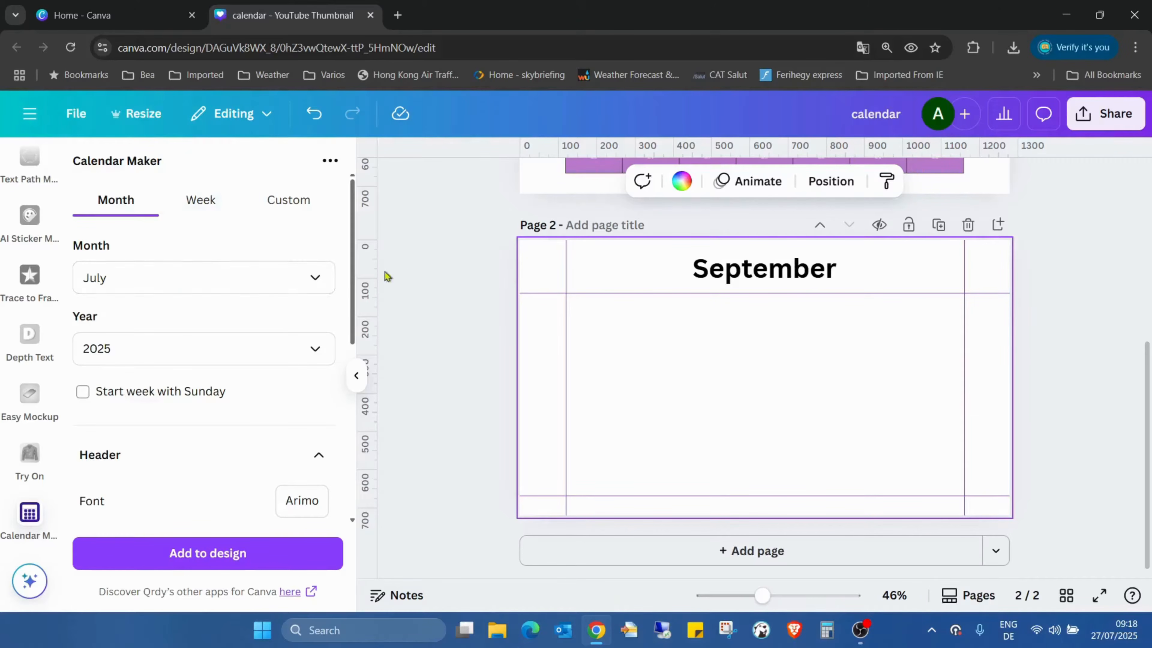
{"action": "left_click", "coordinate": [309, 285]}
{"action": "scroll", "coordinate": [261, 363], "scroll_direction": "down", "scroll_amount": 2}
{"action": "scroll", "coordinate": [218, 329], "scroll_direction": "down", "scroll_amount": 2}
{"action": "left_click", "coordinate": [176, 420]}
{"action": "left_click", "coordinate": [319, 361]}
{"action": "scroll", "coordinate": [277, 436], "scroll_direction": "down", "scroll_amount": 2}
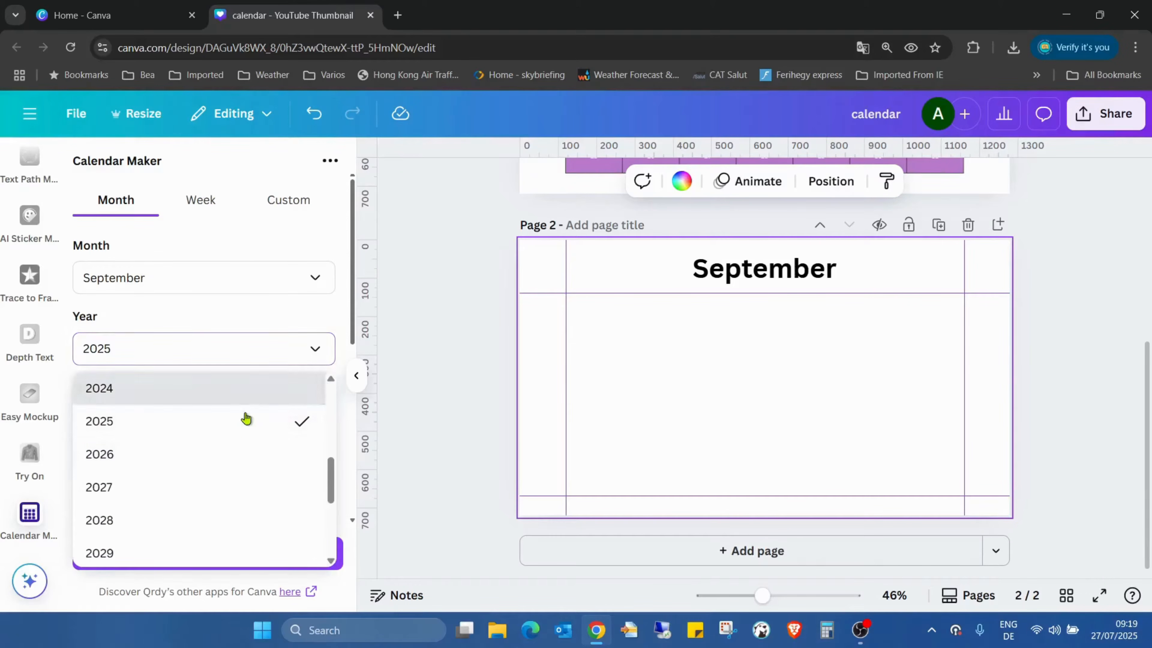
{"action": "left_click", "coordinate": [239, 316]}
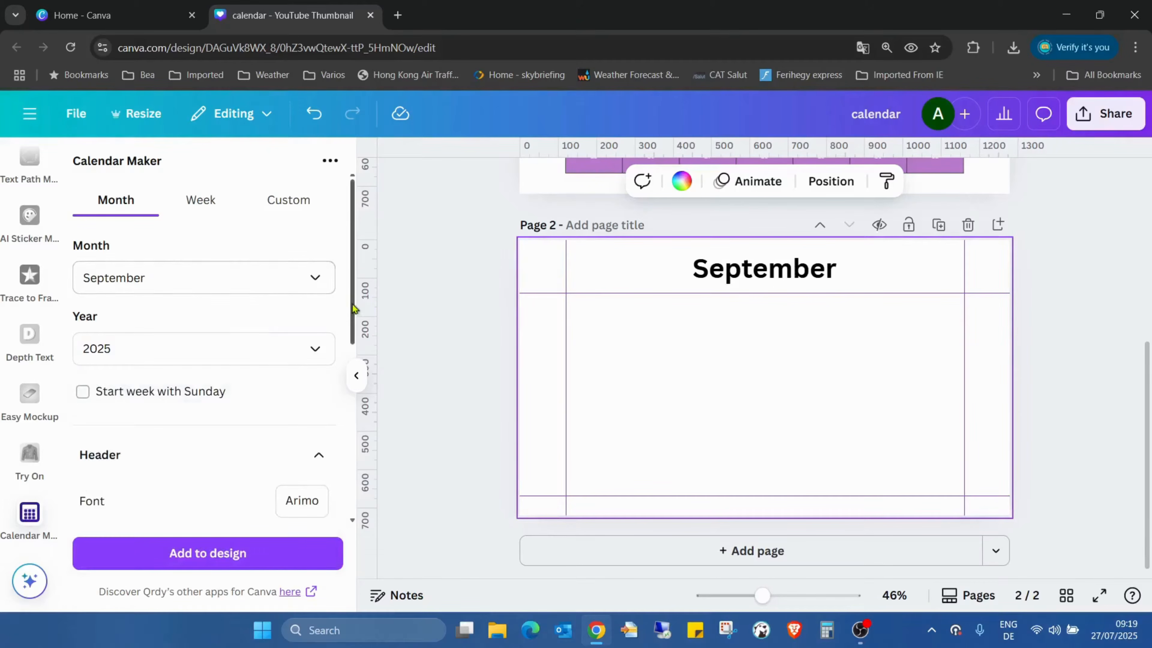
Review the header, number and background settings of the monthly calendar and compare them with the August calendar on page 1
{"action": "scroll", "coordinate": [150, 273], "scroll_direction": "down", "scroll_amount": 3}
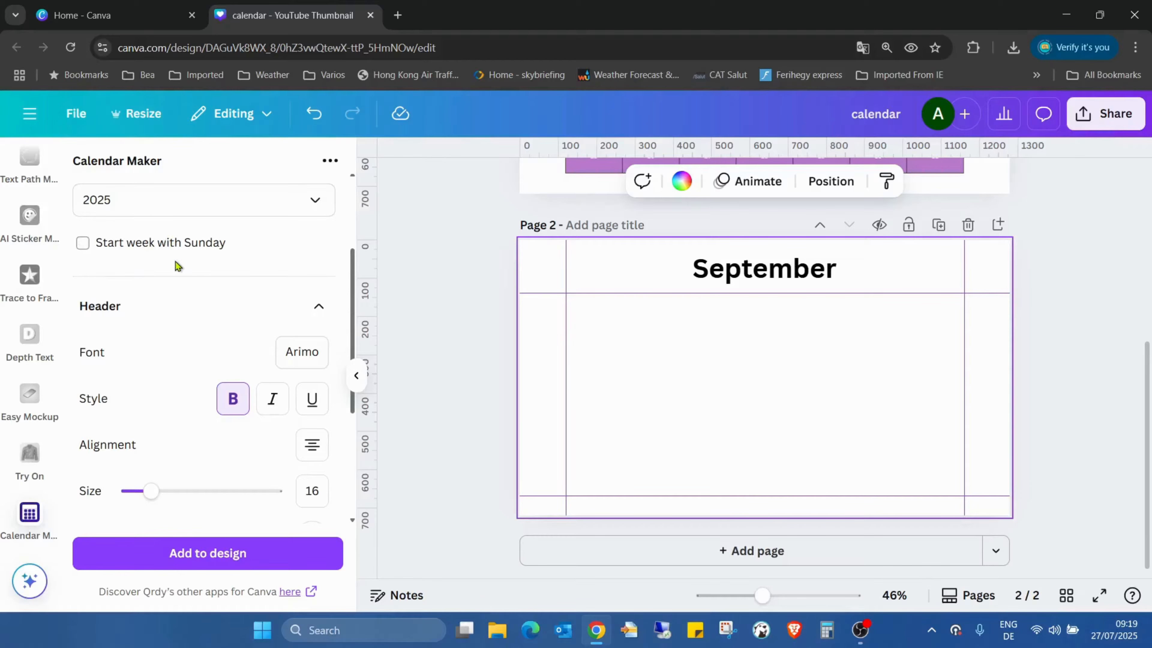
{"action": "scroll", "coordinate": [302, 254], "scroll_direction": "down", "scroll_amount": 2}
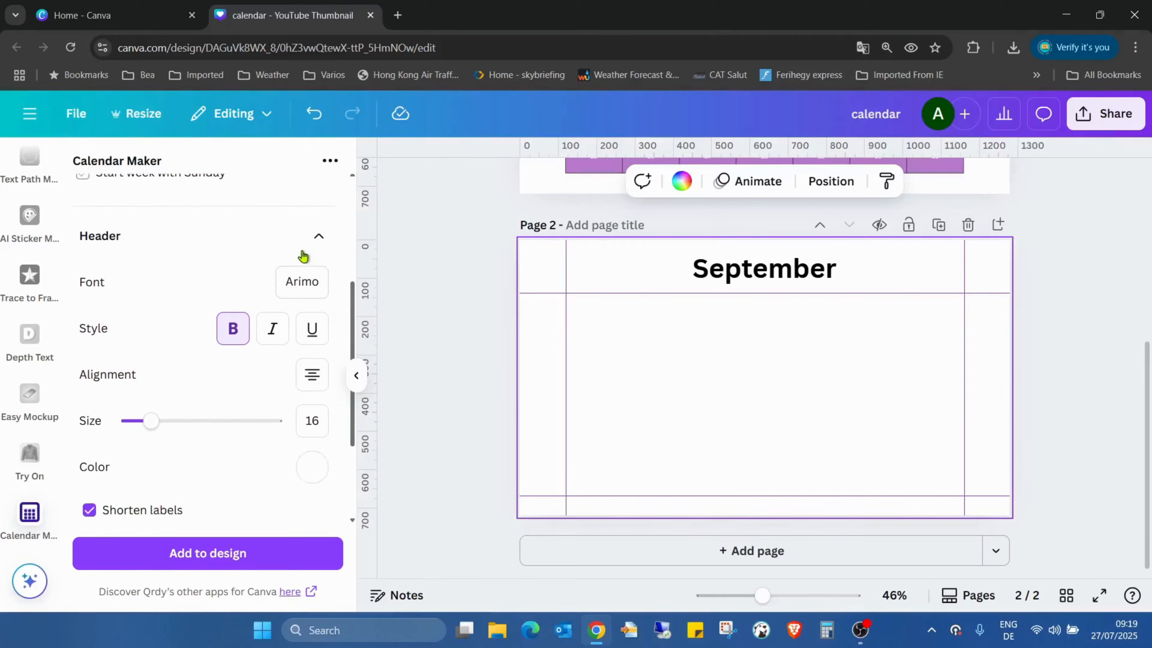
{"action": "scroll", "coordinate": [293, 246], "scroll_direction": "down", "scroll_amount": 1}
{"action": "scroll", "coordinate": [278, 252], "scroll_direction": "up", "scroll_amount": 1}
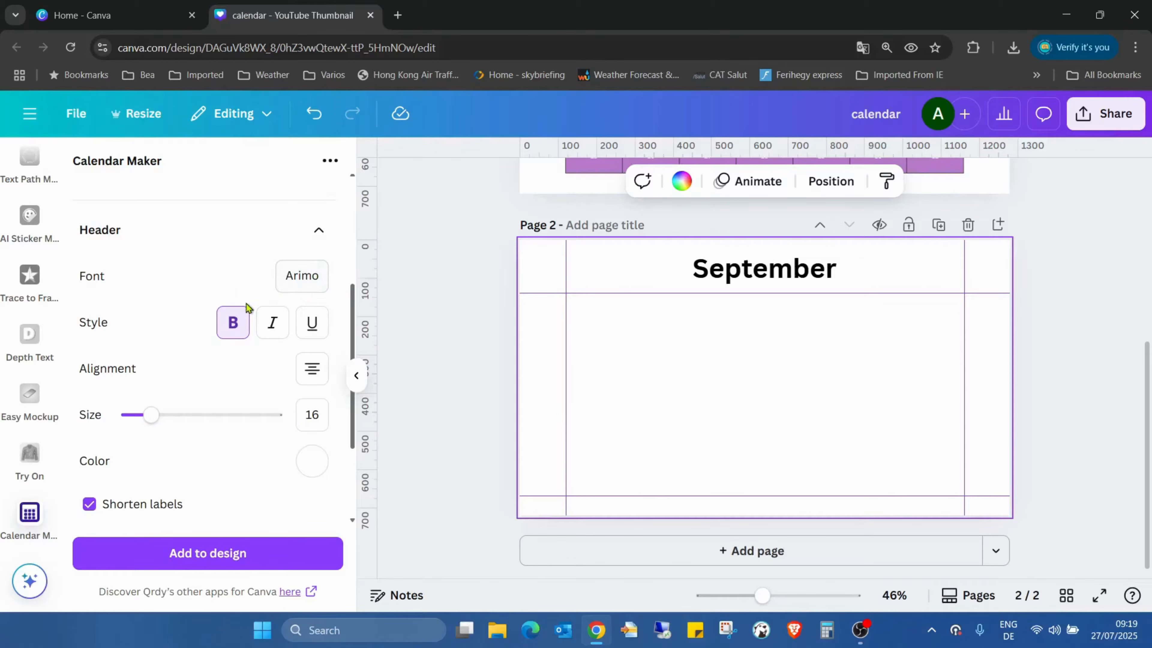
{"action": "scroll", "coordinate": [228, 257], "scroll_direction": "down", "scroll_amount": 3}
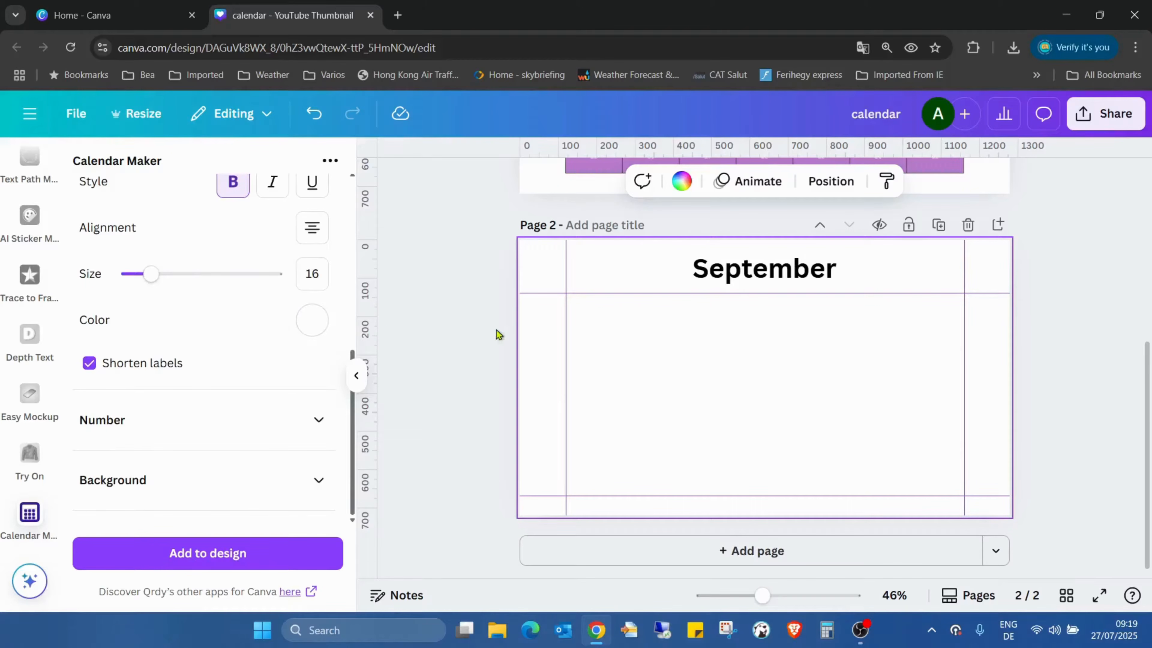
{"action": "scroll", "coordinate": [203, 342], "scroll_direction": "up", "scroll_amount": 4}
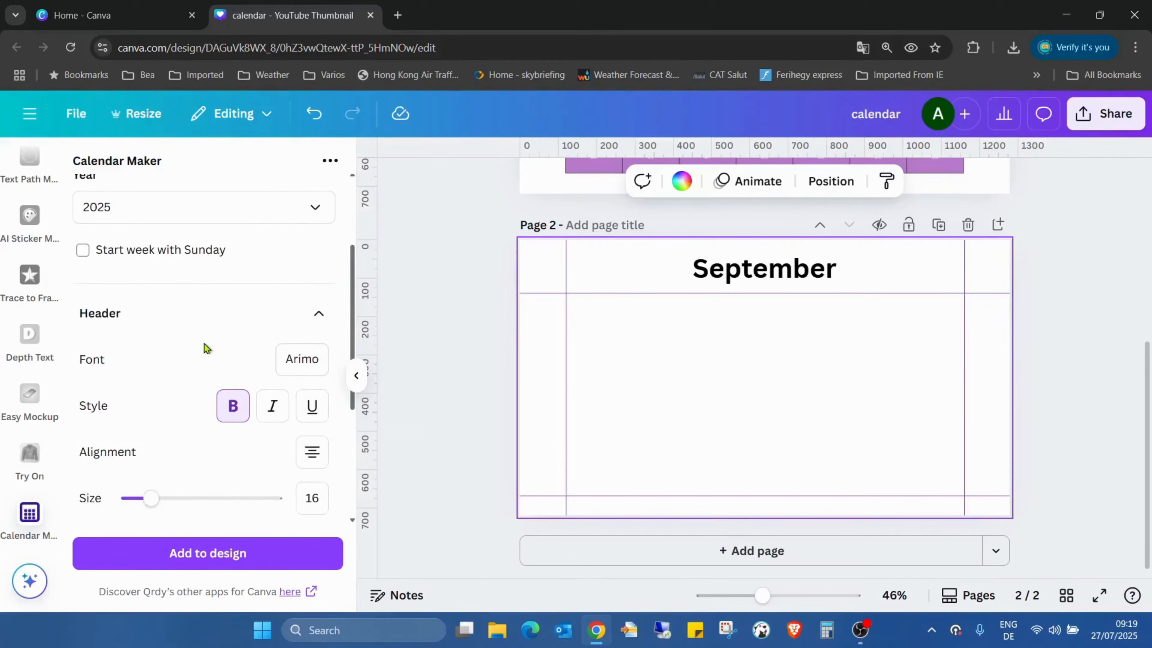
{"action": "scroll", "coordinate": [671, 313], "scroll_direction": "up", "scroll_amount": 5}
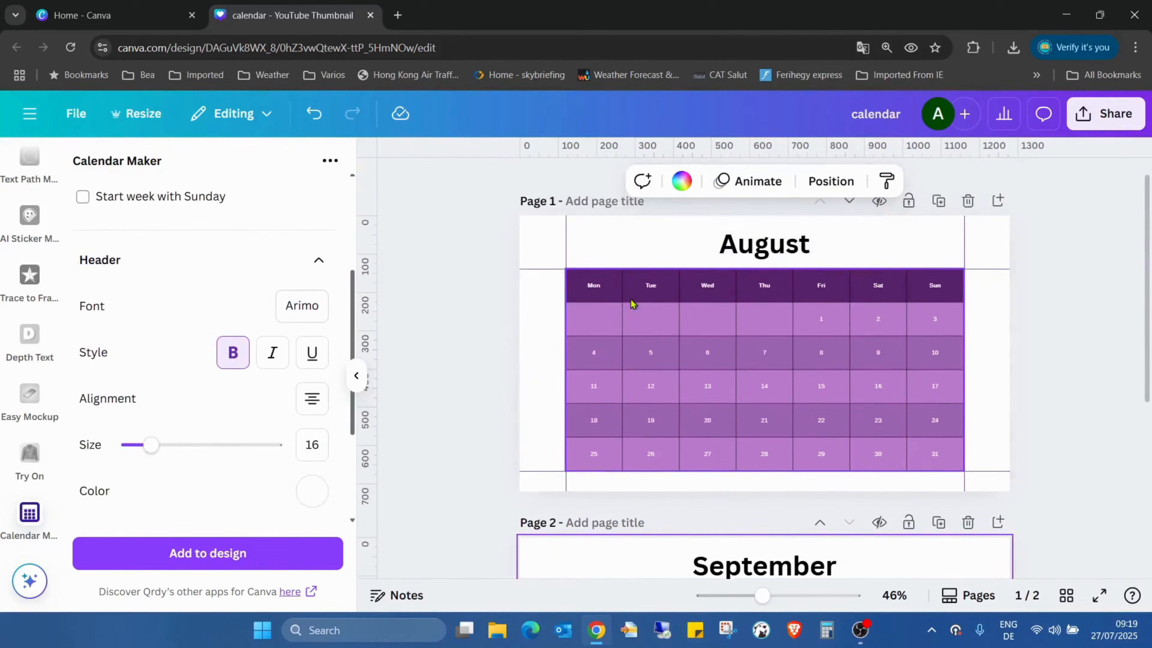
{"action": "scroll", "coordinate": [630, 304], "scroll_direction": "down", "scroll_amount": 5}
{"action": "scroll", "coordinate": [296, 313], "scroll_direction": "down", "scroll_amount": 4}
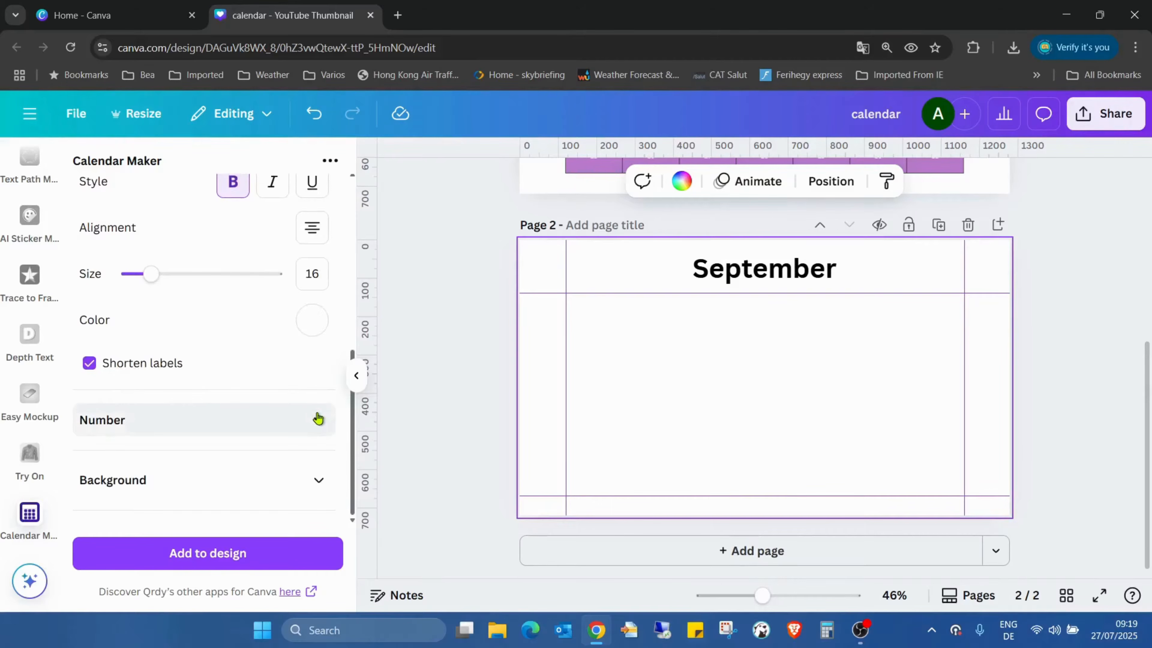
Examine the calendar's background colour settings for header, odd rows and even rows against the August table on page 1
{"action": "left_click", "coordinate": [313, 477]}
{"action": "scroll", "coordinate": [309, 408], "scroll_direction": "down", "scroll_amount": 3}
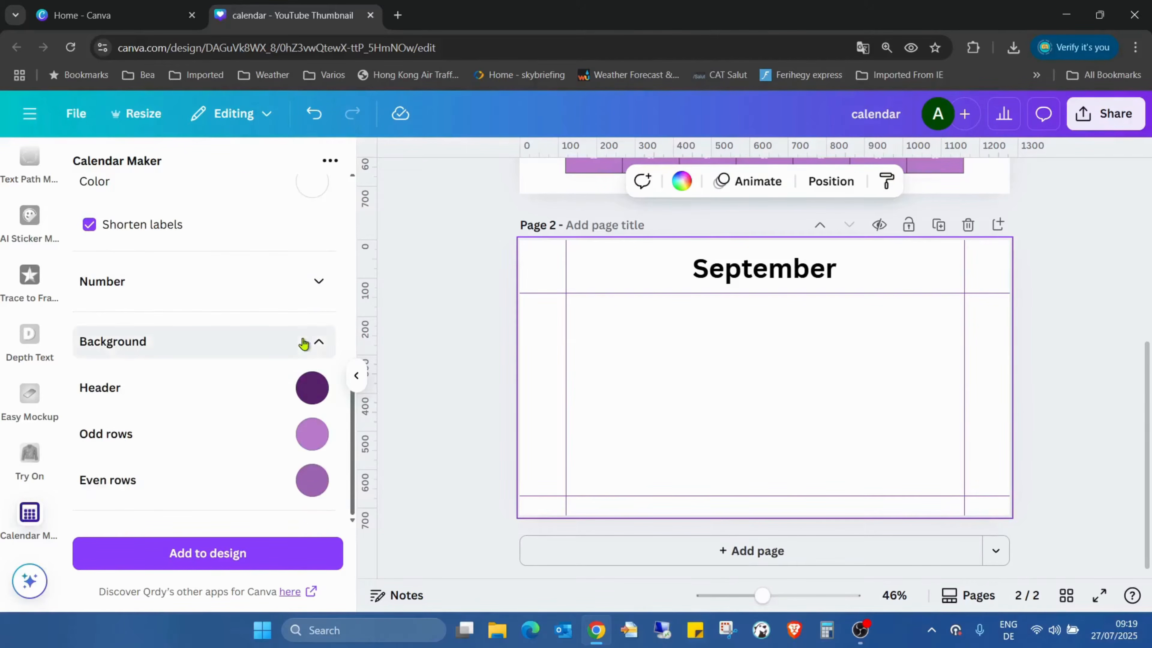
{"action": "scroll", "coordinate": [303, 343], "scroll_direction": "up", "scroll_amount": 6}
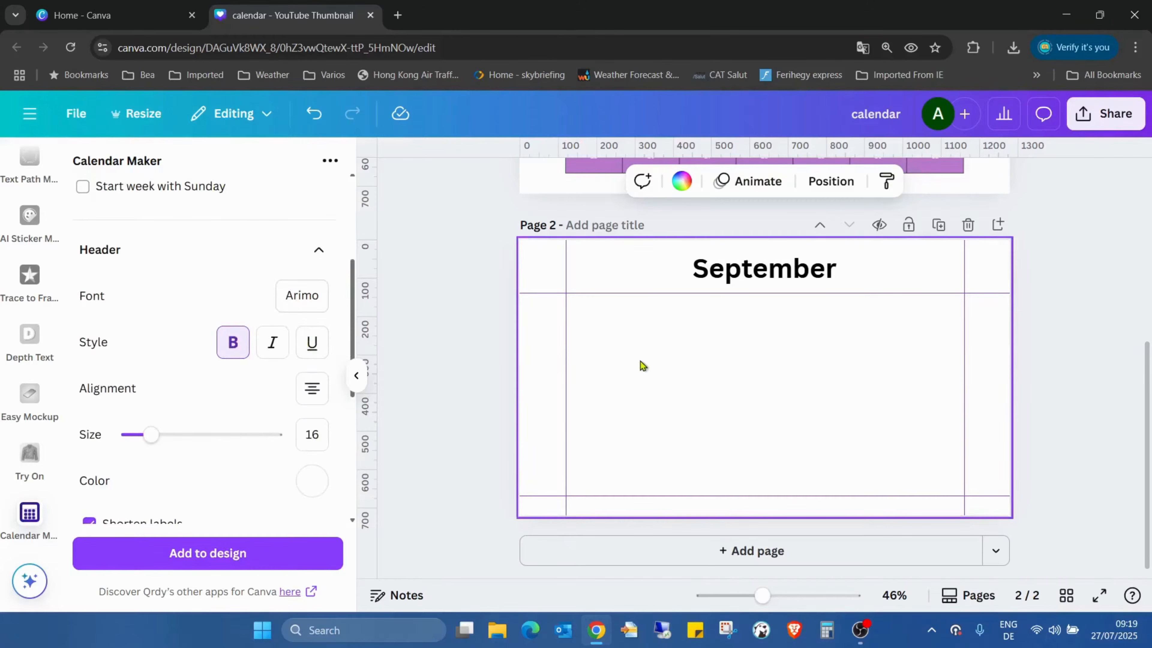
{"action": "scroll", "coordinate": [640, 361], "scroll_direction": "up", "scroll_amount": 5}
{"action": "scroll", "coordinate": [639, 360], "scroll_direction": "down", "scroll_amount": 3}
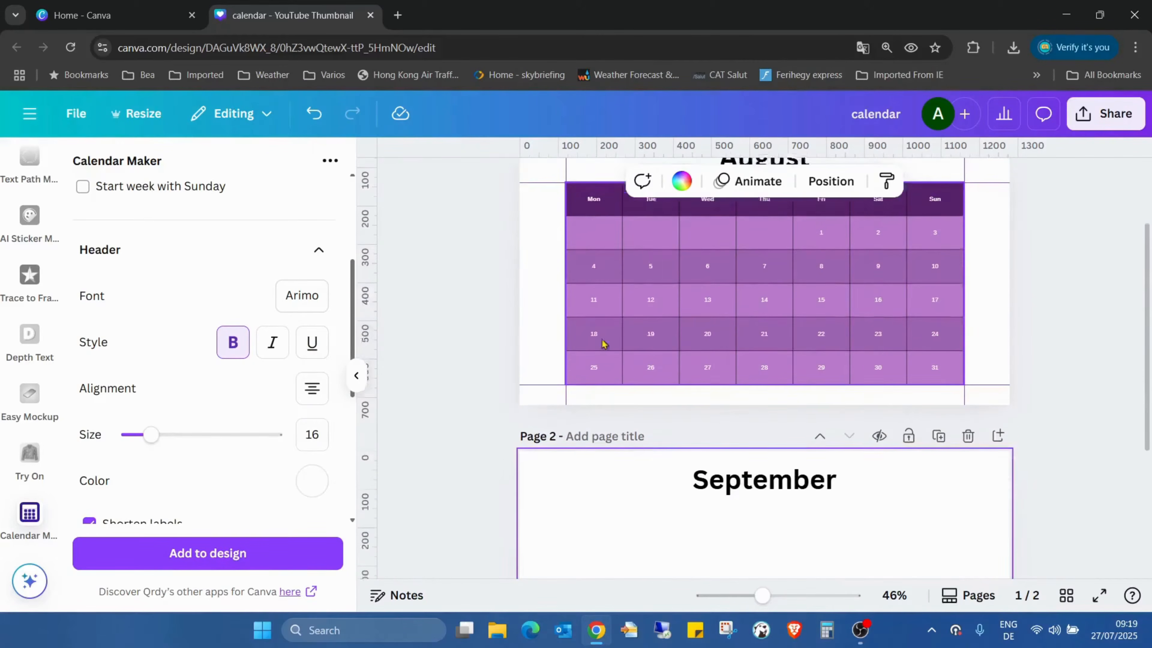
{"action": "scroll", "coordinate": [296, 385], "scroll_direction": "down", "scroll_amount": 3}
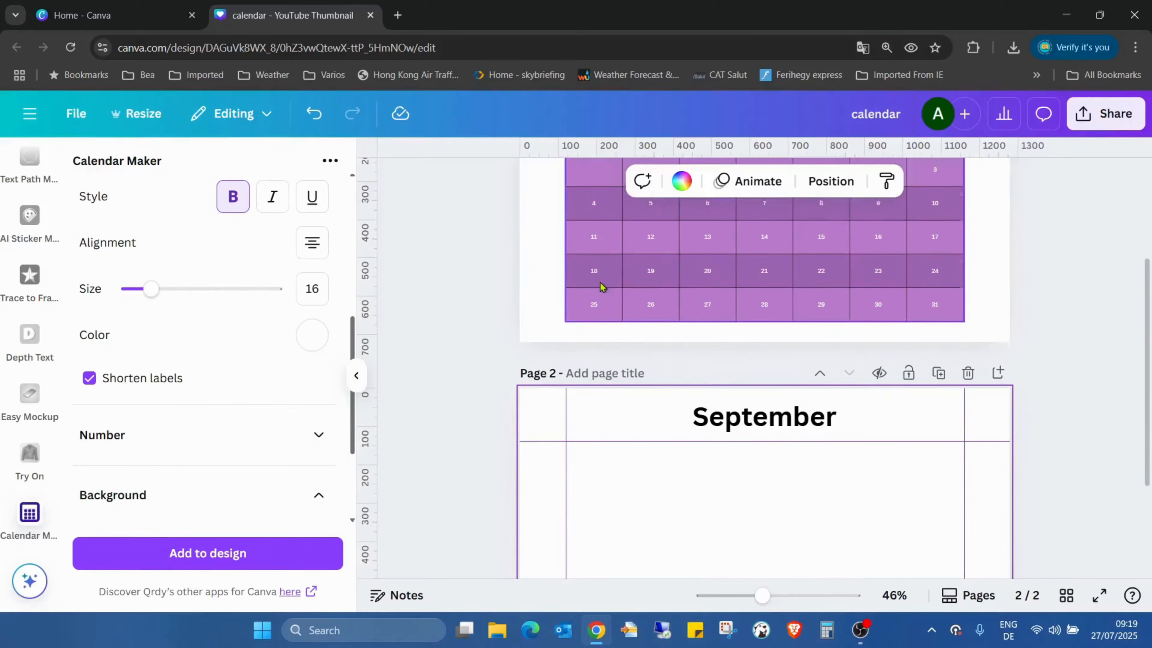
{"action": "scroll", "coordinate": [600, 281], "scroll_direction": "up", "scroll_amount": 3}
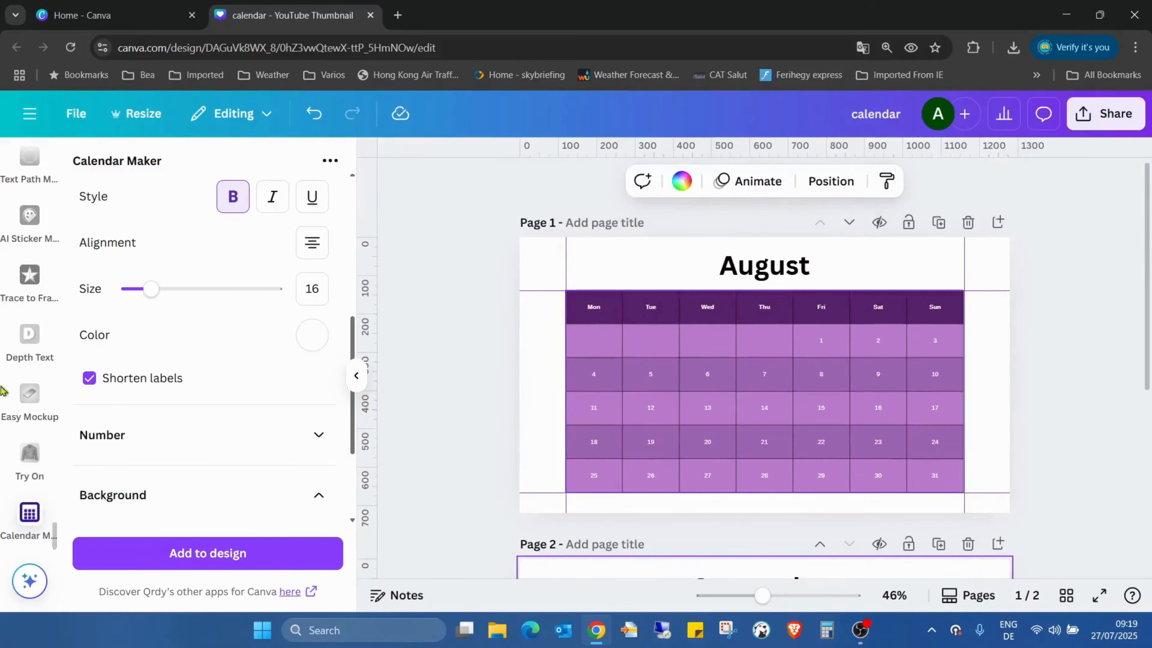
Set the calendar's background colours to black for the header, white for odd rows and the lightest solid grey for even rows
{"action": "scroll", "coordinate": [268, 329], "scroll_direction": "down", "scroll_amount": 3}
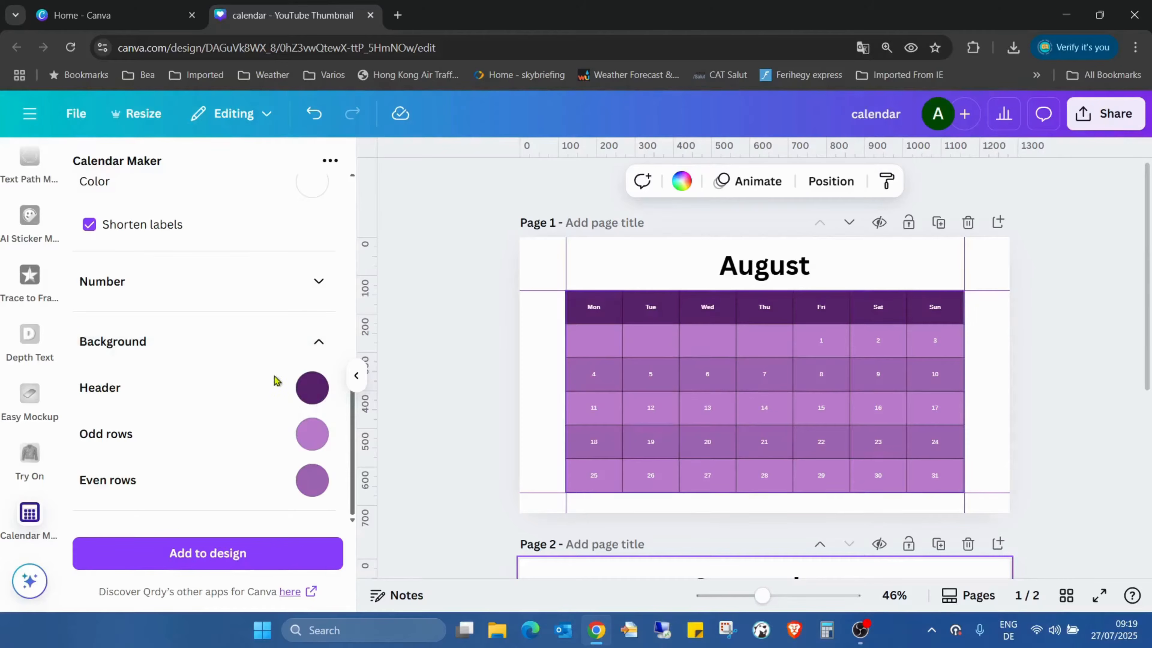
{"action": "left_click", "coordinate": [314, 398]}
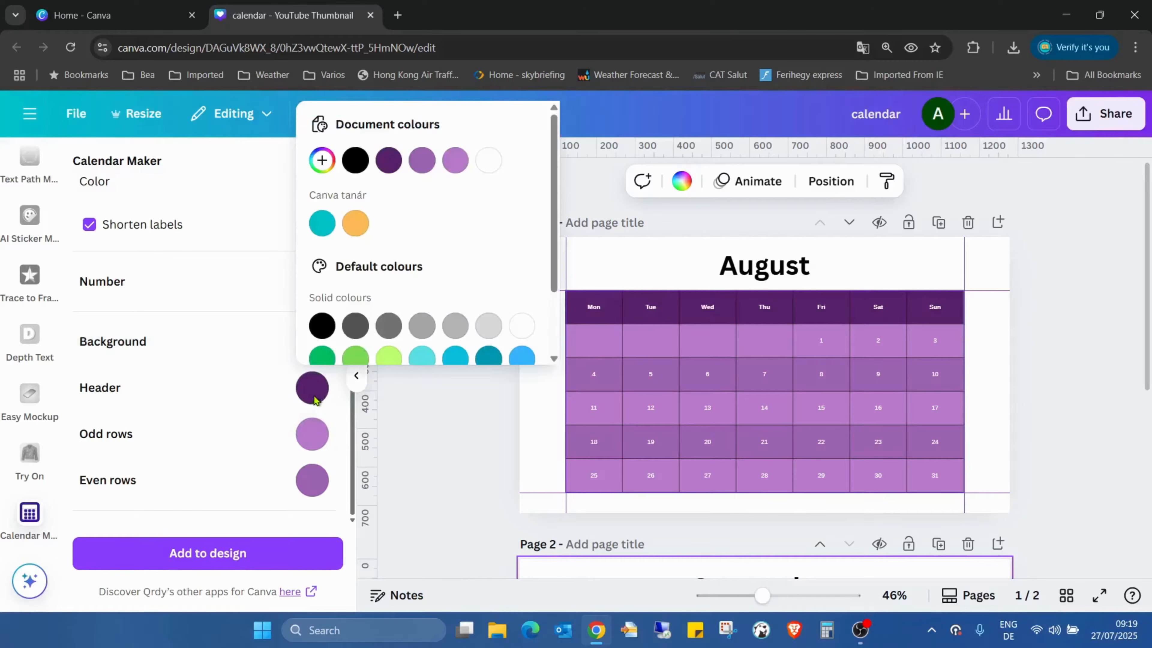
{"action": "left_click", "coordinate": [322, 325]}
{"action": "left_click", "coordinate": [313, 434]}
{"action": "left_click", "coordinate": [312, 435]}
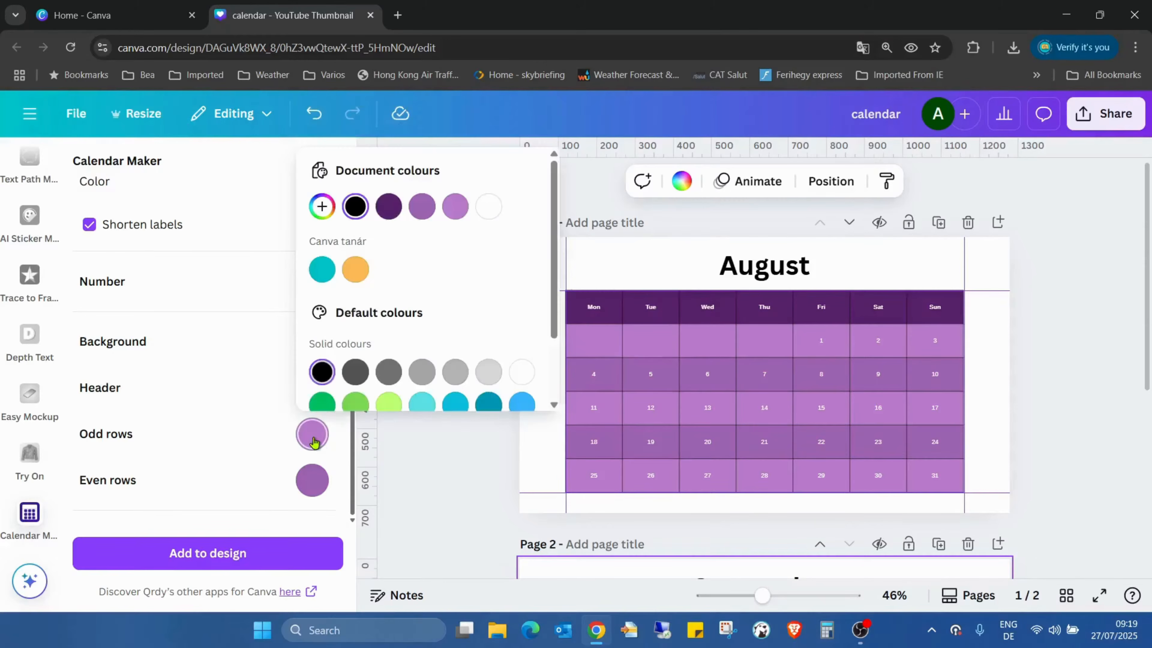
{"action": "left_click", "coordinate": [522, 381]}
{"action": "left_click", "coordinate": [324, 483]}
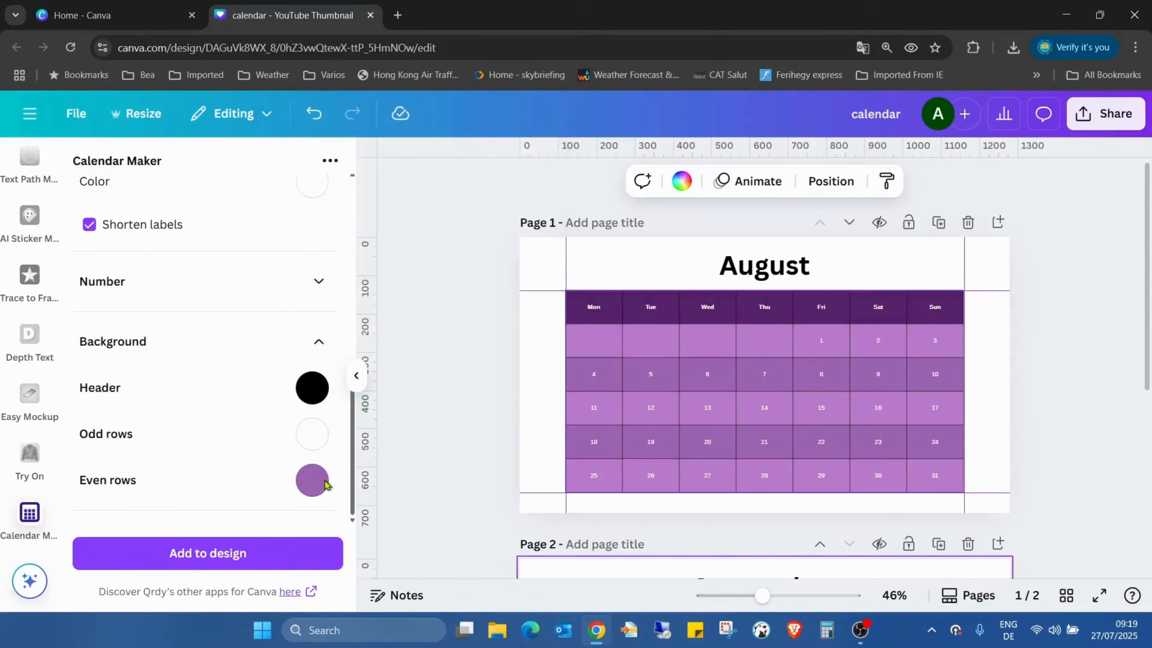
{"action": "left_click", "coordinate": [323, 484]}
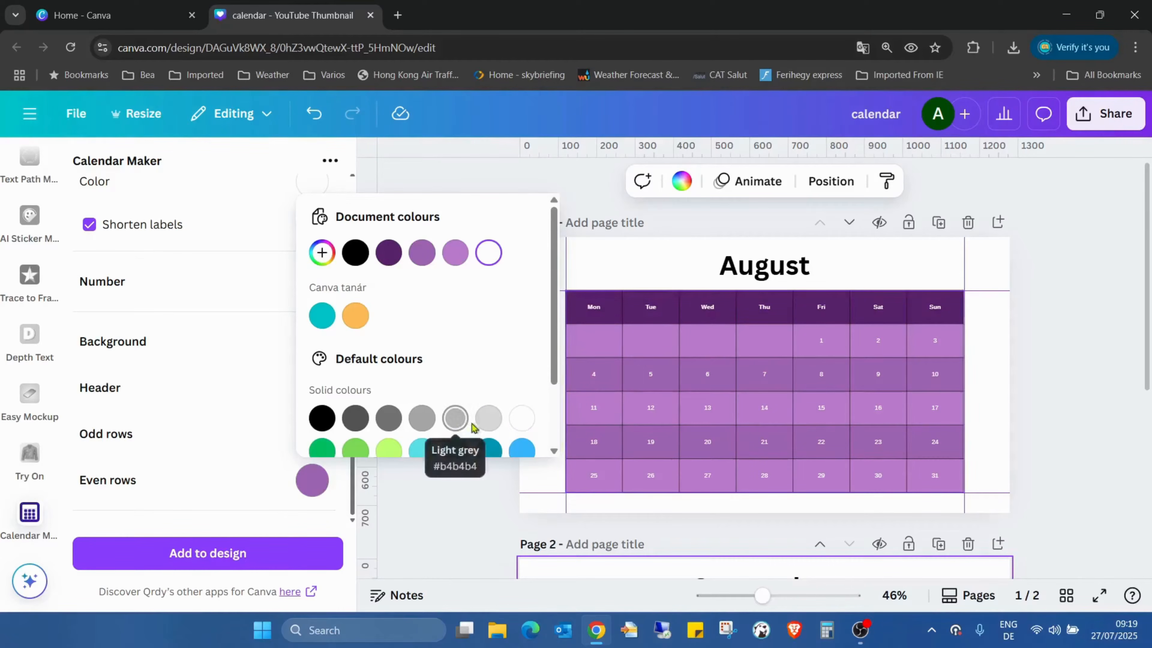
{"action": "left_click", "coordinate": [484, 424]}
{"action": "left_click", "coordinate": [213, 438]}
Set the colour of the calendar's day numbers to black
{"action": "scroll", "coordinate": [299, 439], "scroll_direction": "up", "scroll_amount": 2}
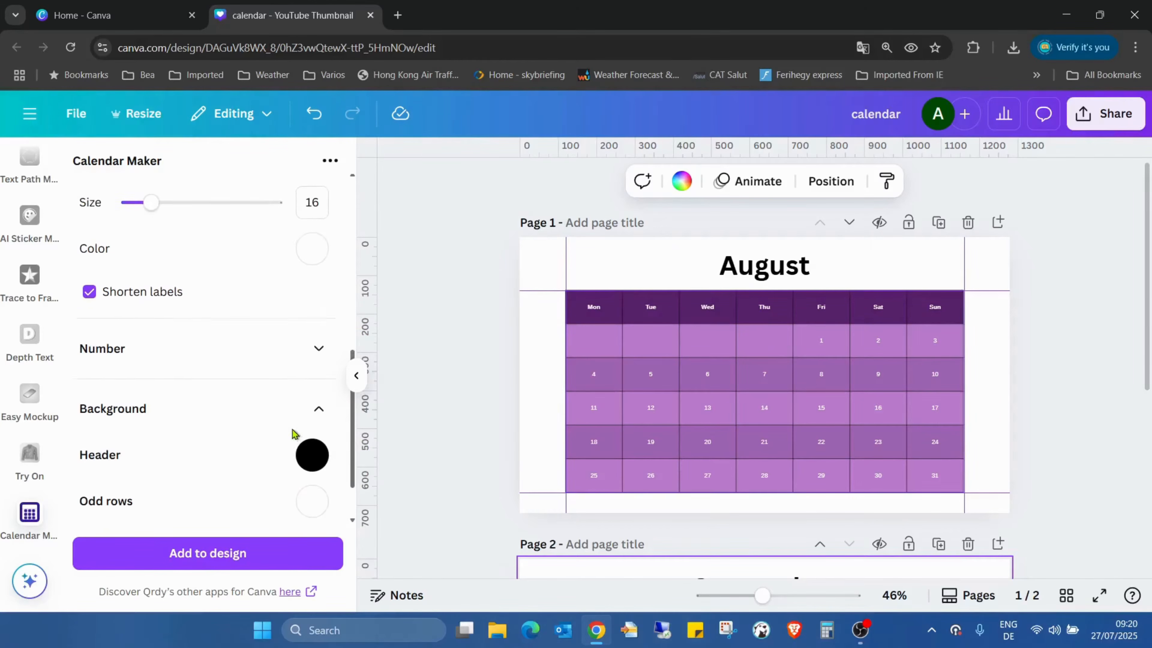
{"action": "left_click", "coordinate": [319, 352]}
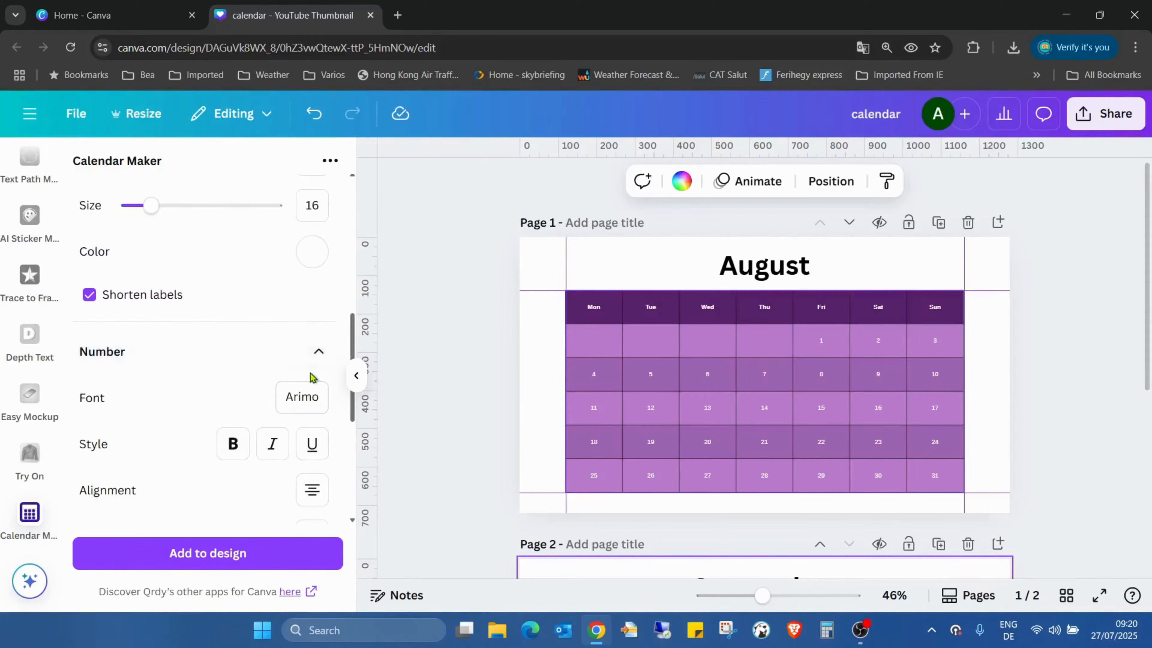
{"action": "scroll", "coordinate": [313, 359], "scroll_direction": "down", "scroll_amount": 3}
{"action": "left_click", "coordinate": [311, 451]}
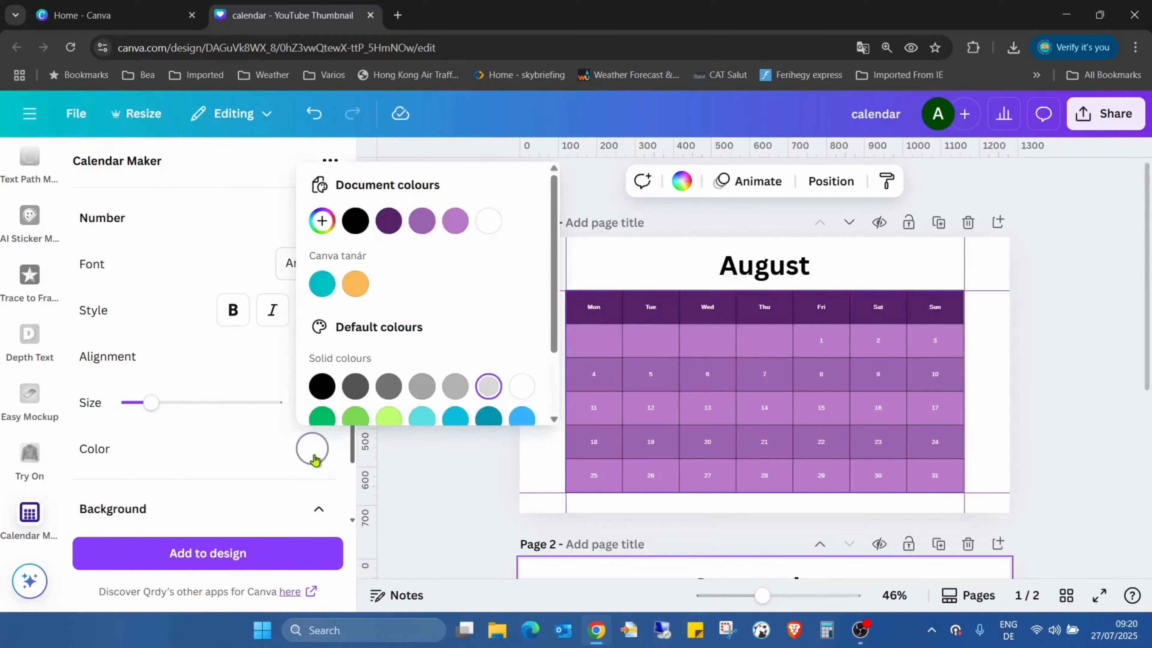
{"action": "left_click", "coordinate": [321, 386]}
{"action": "left_click", "coordinate": [251, 428]}
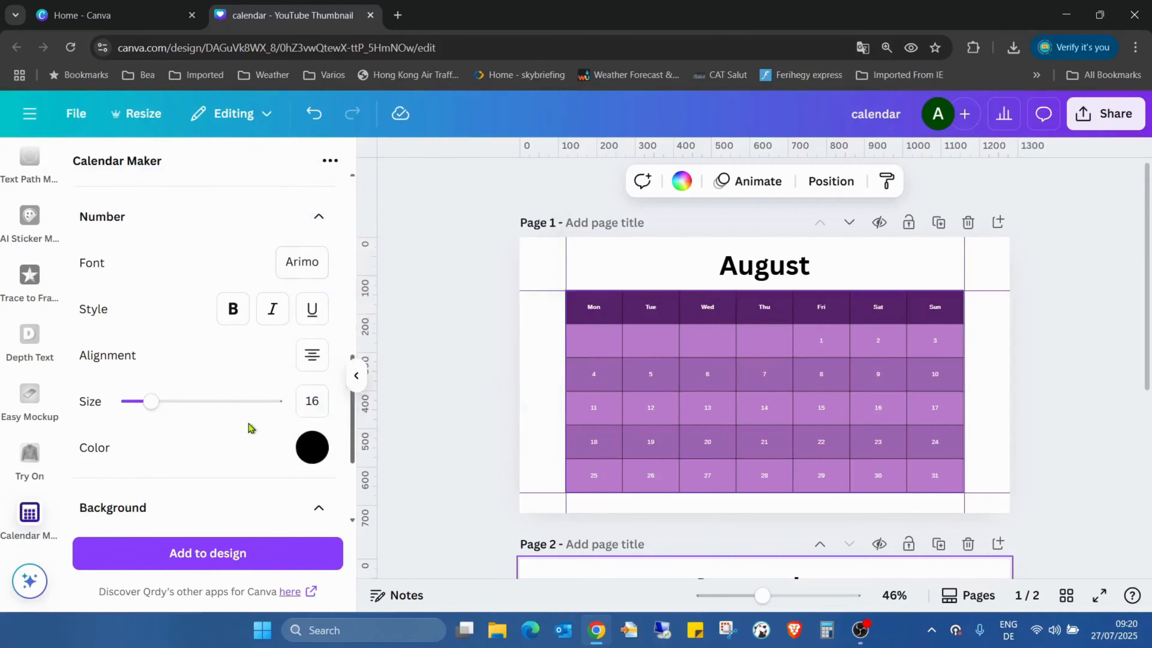
{"action": "scroll", "coordinate": [250, 428], "scroll_direction": "down", "scroll_amount": 4}
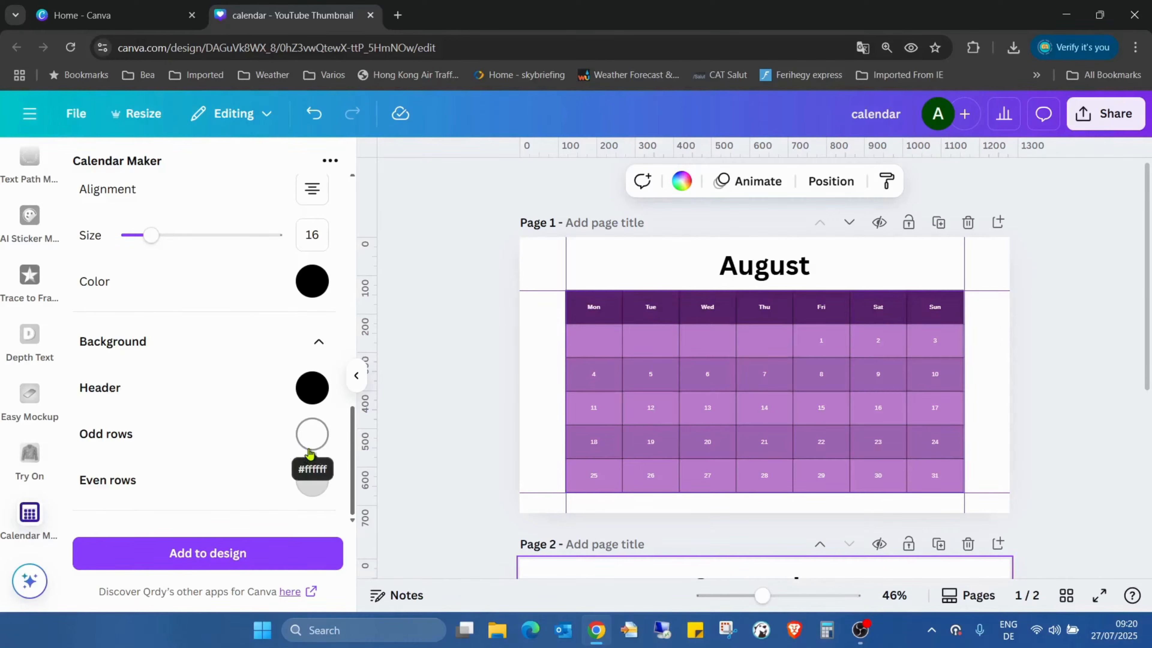
Add the September calendar to page 2 and move and enlarge it to fill the area between the guides
{"action": "scroll", "coordinate": [843, 466], "scroll_direction": "down", "scroll_amount": 5}
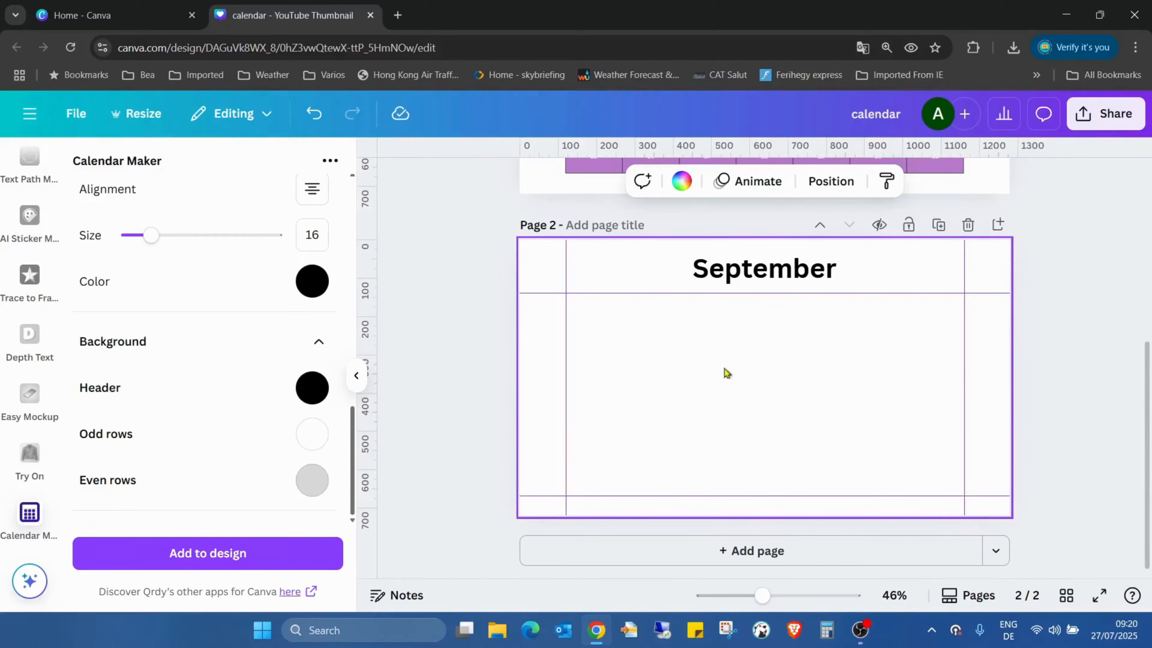
{"action": "left_click", "coordinate": [216, 567]}
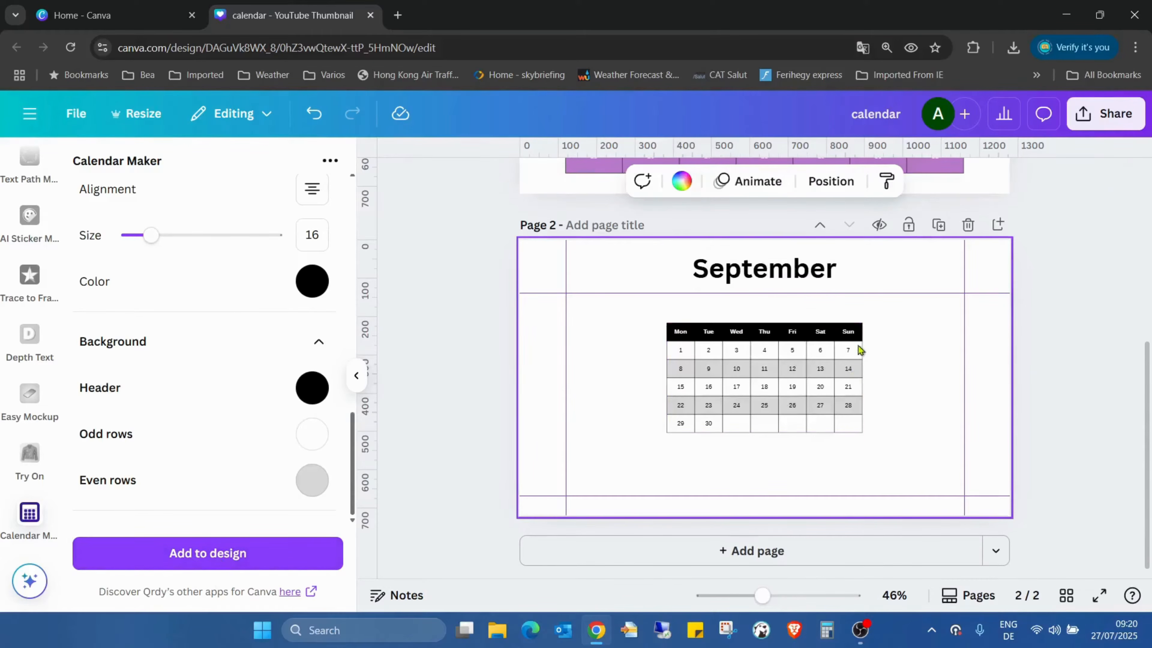
{"action": "left_click_drag", "start_coordinate": [819, 333], "coordinate": [717, 303]}
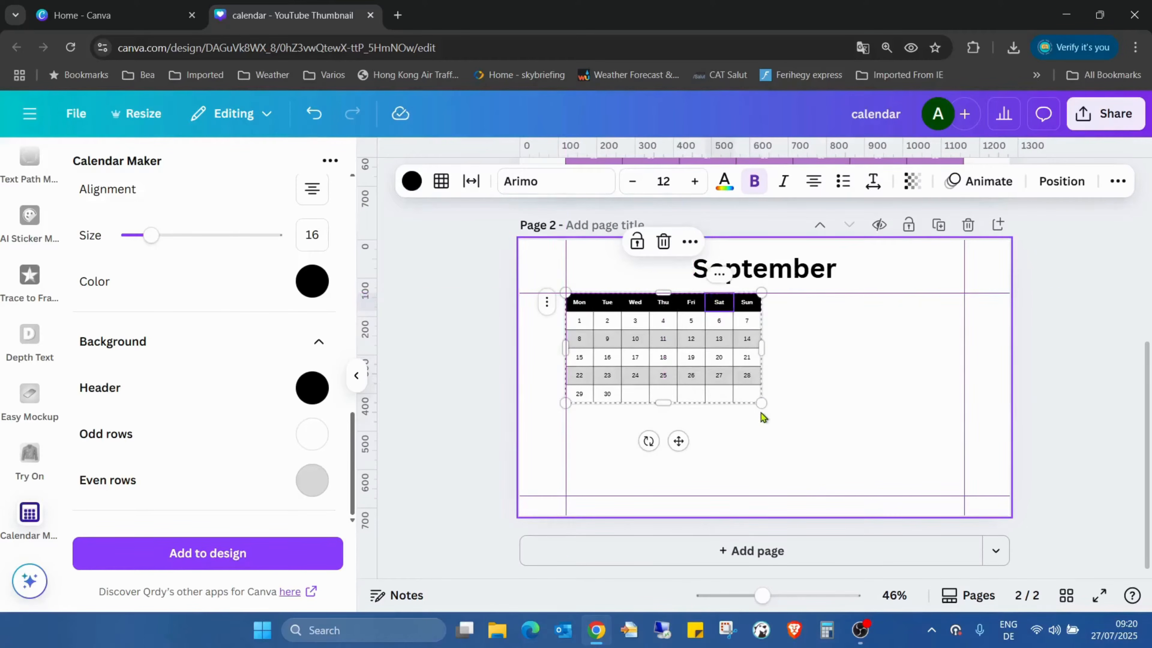
{"action": "left_click_drag", "start_coordinate": [760, 404], "coordinate": [963, 507]}
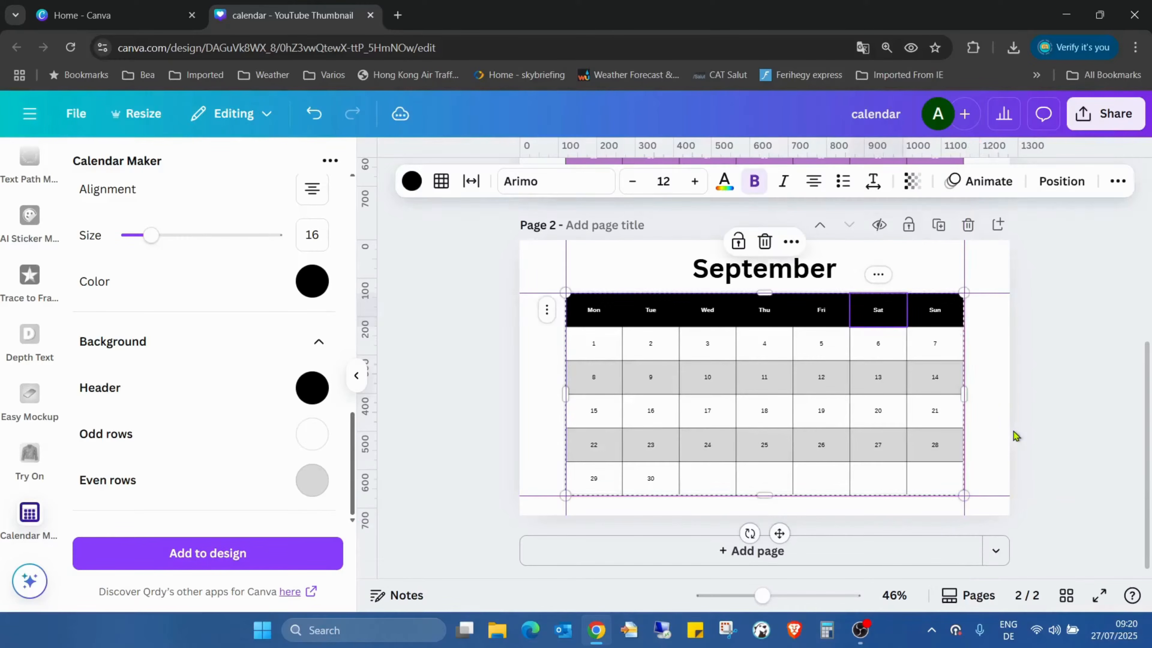
Deselect the September table and view page 2 in full screen
{"action": "left_click", "coordinate": [1018, 435]}
{"action": "left_click", "coordinate": [1100, 595]}
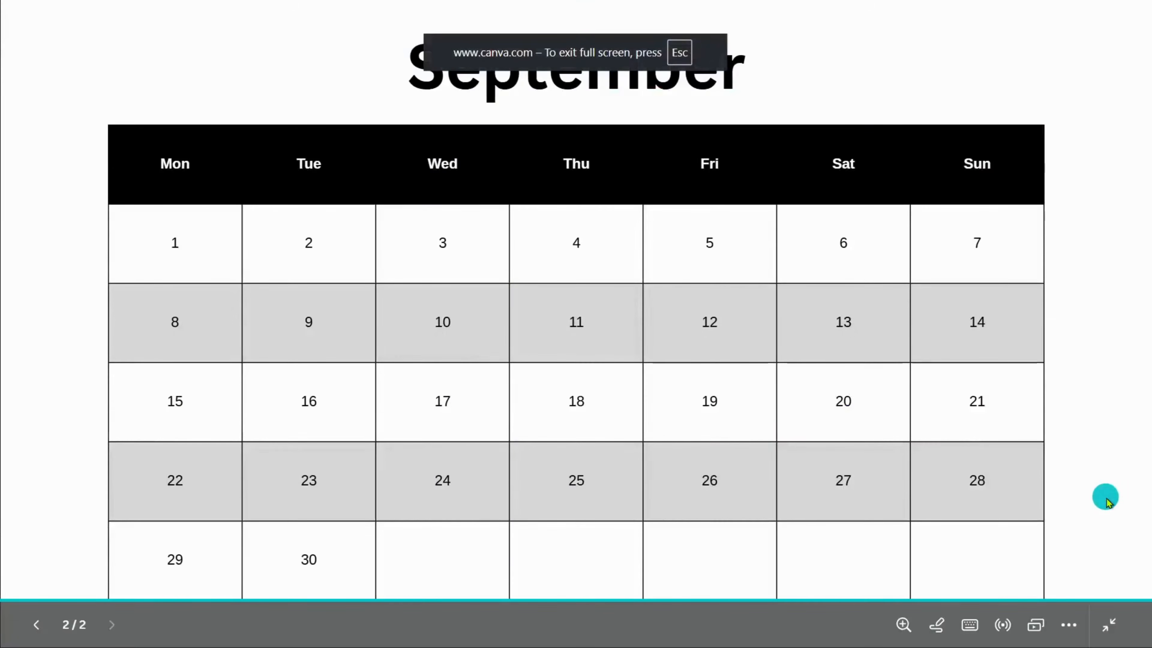